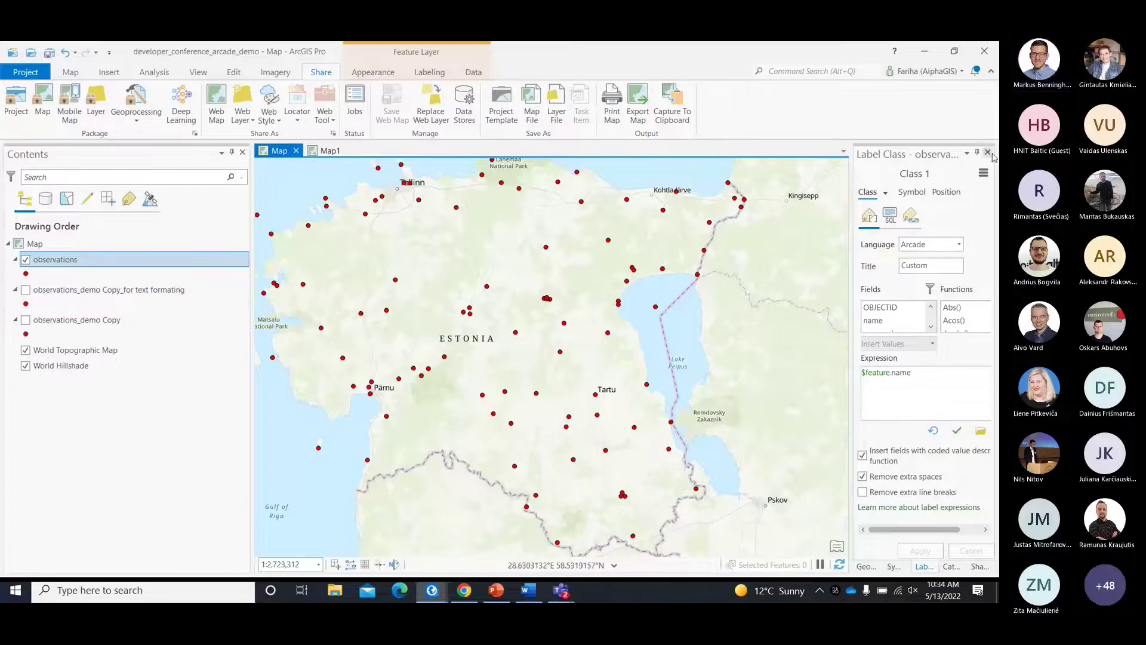
- Open the observations layer's label expression, validate $feature.name and turn on the layer's labels
{"action": "left_click", "coordinate": [988, 152]}
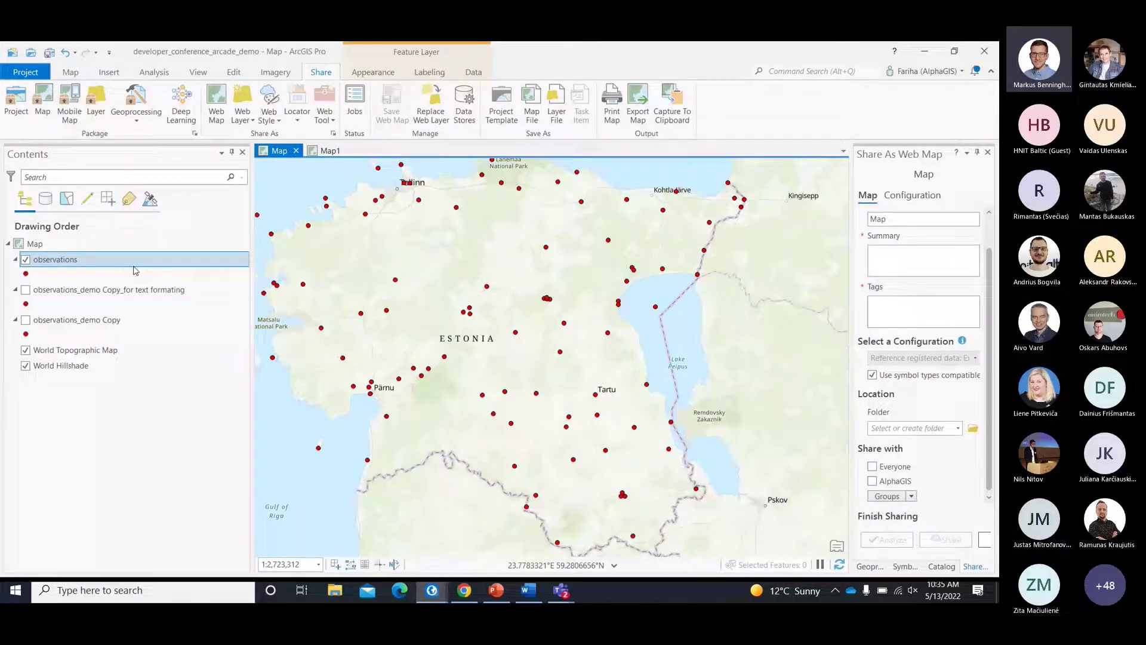
{"action": "left_click", "coordinate": [435, 71]}
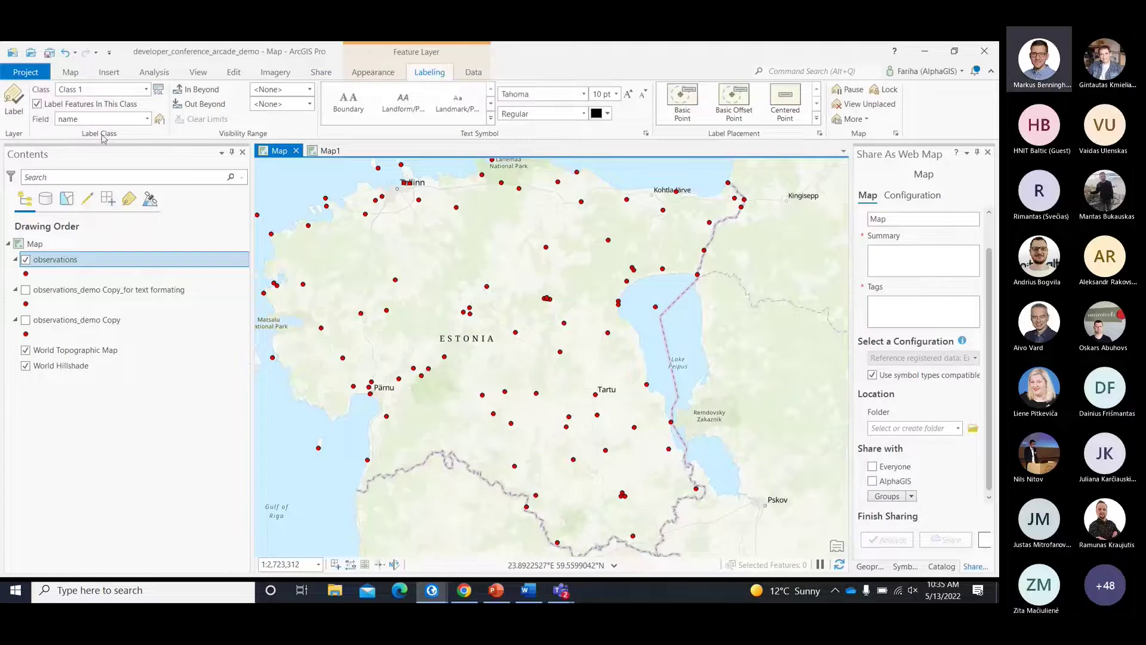
{"action": "left_click", "coordinate": [160, 120]}
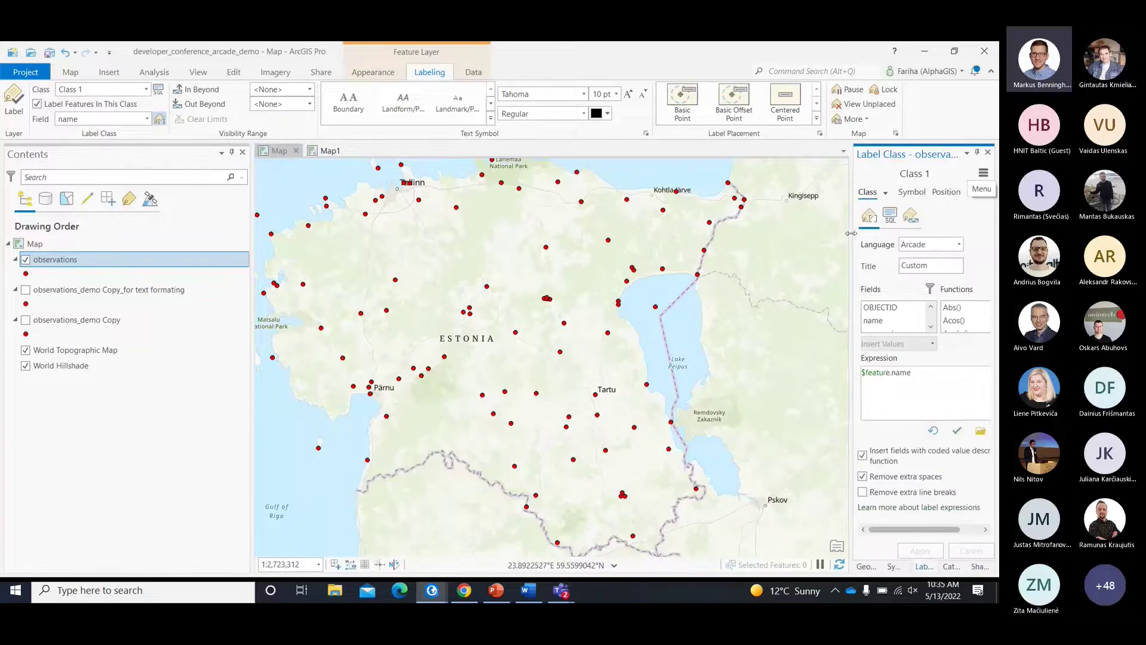
{"action": "left_click_drag", "start_coordinate": [850, 233], "coordinate": [673, 233]}
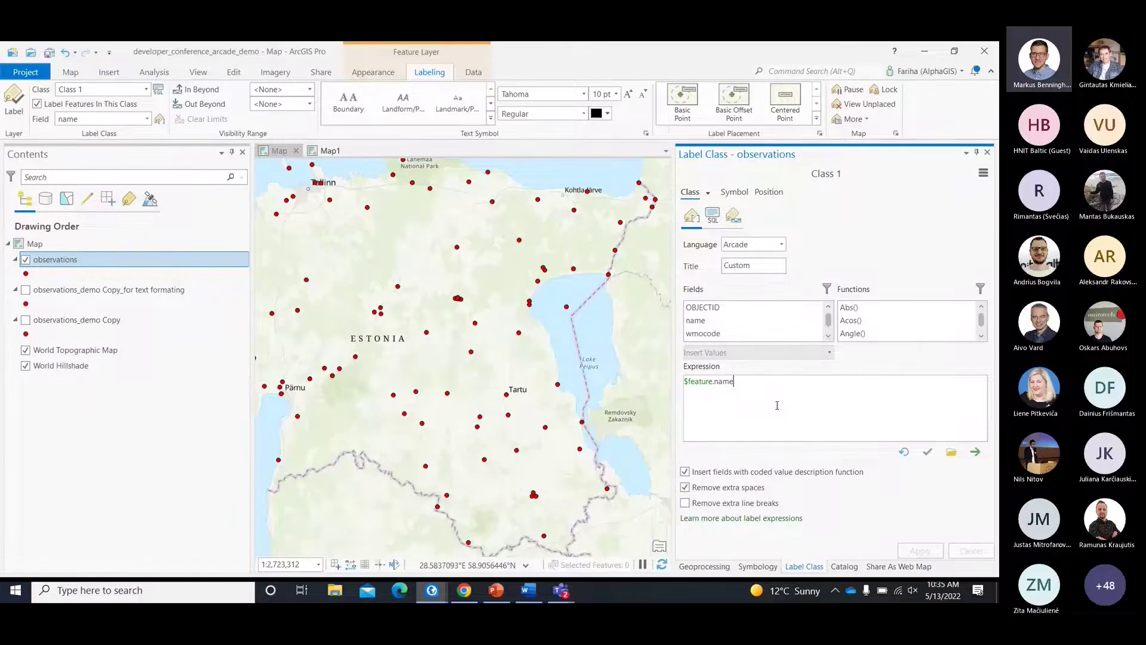
{"action": "left_click", "coordinate": [928, 454]}
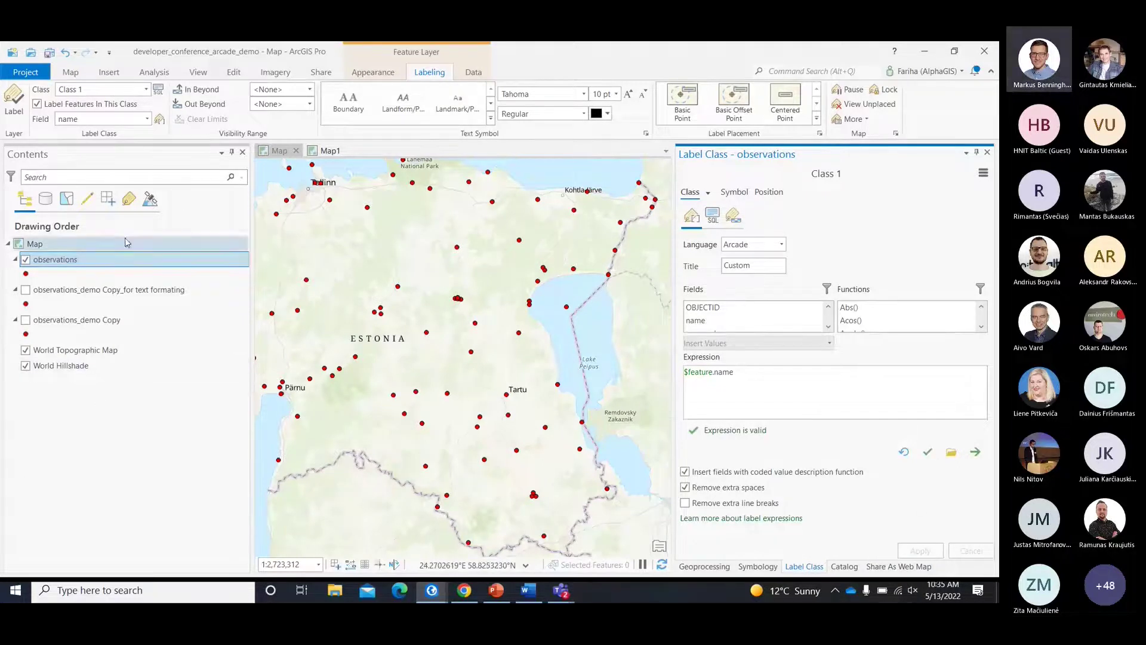
{"action": "right_click", "coordinate": [142, 260]}
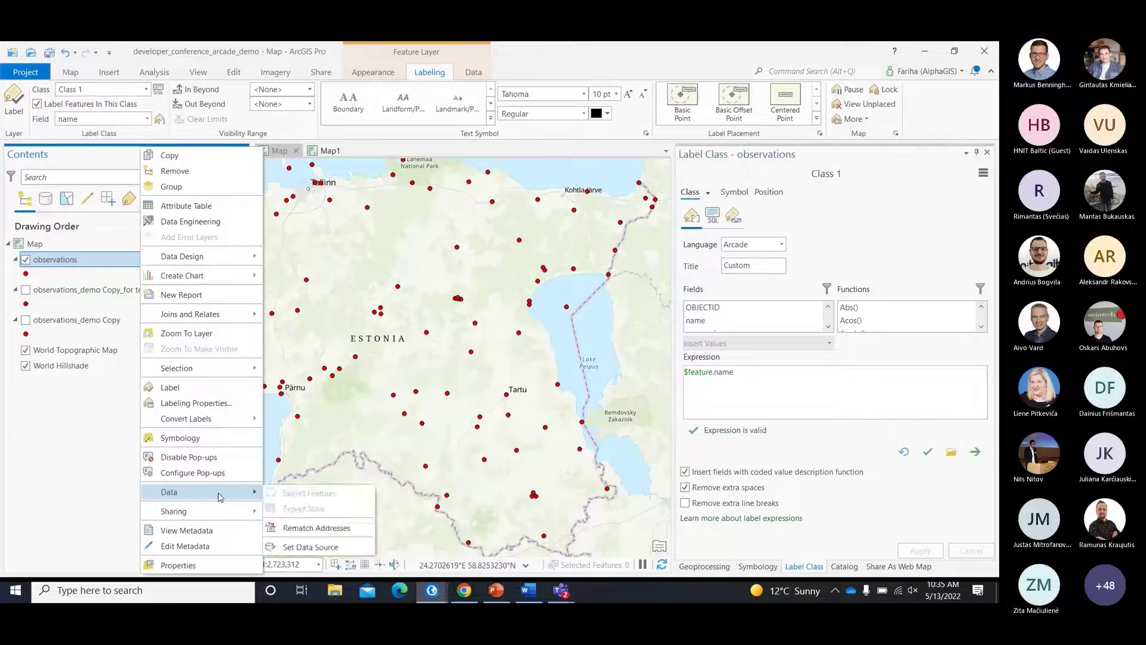
{"action": "left_click", "coordinate": [212, 388]}
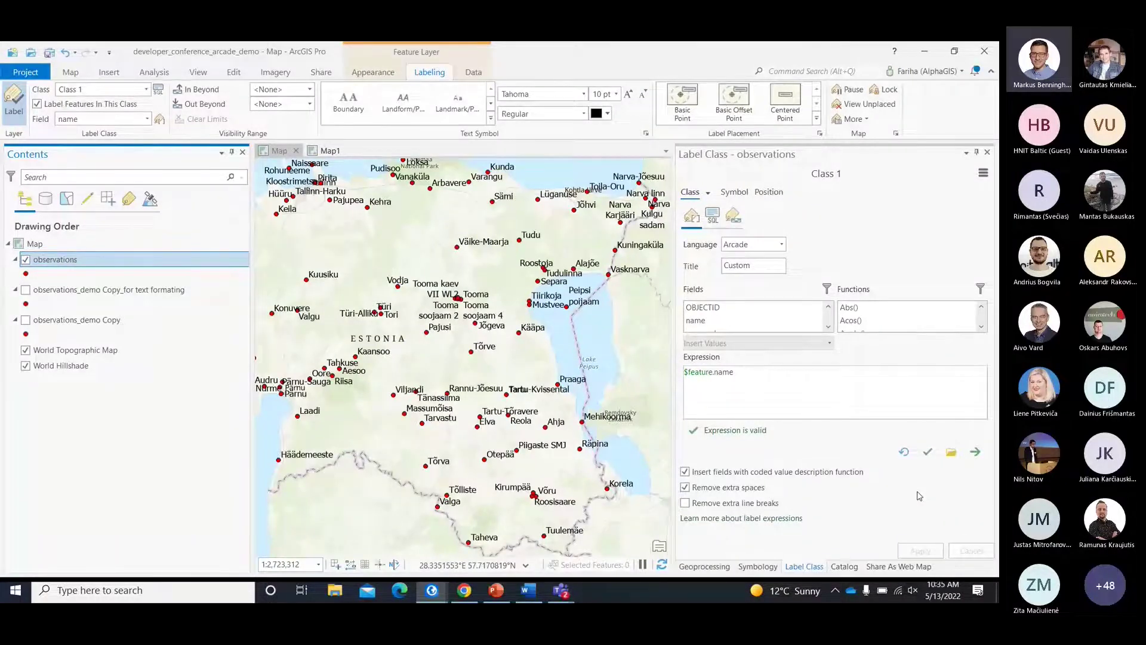
- Extend the observations label expression to $feature.name+$feature.watertemperature, validate and apply it, and enlarge the map view
{"action": "left_click", "coordinate": [831, 373]}
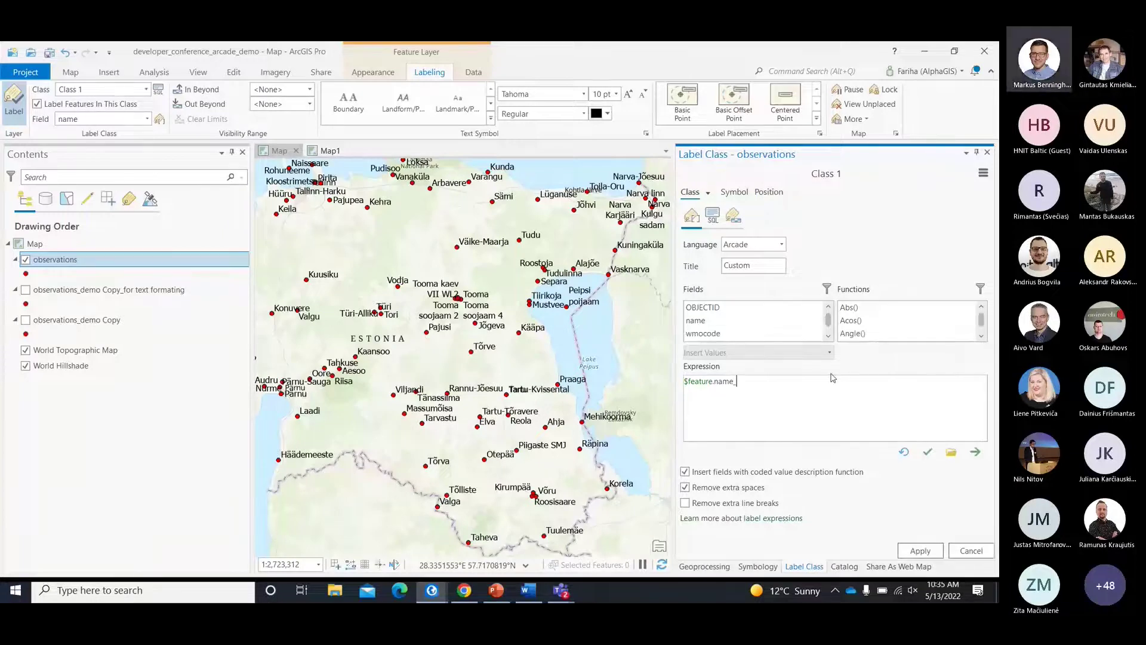
{"action": "key", "text": "BackSpace"}
{"action": "type", "text": "e"}
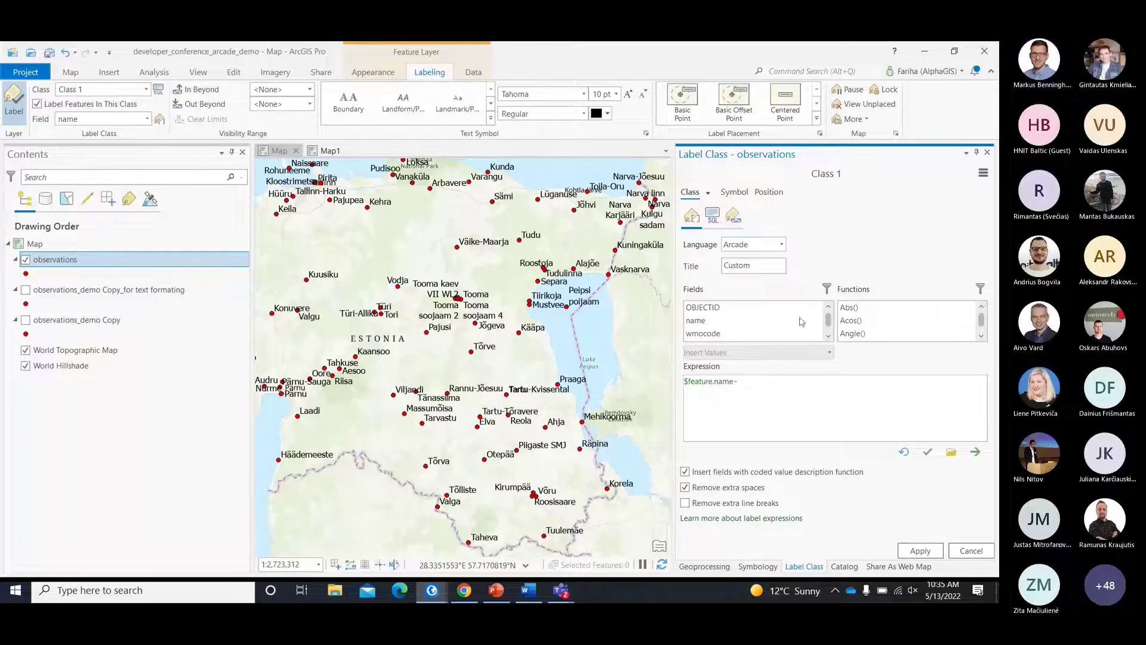
{"action": "scroll", "coordinate": [829, 319], "scroll_direction": "down", "scroll_amount": 3}
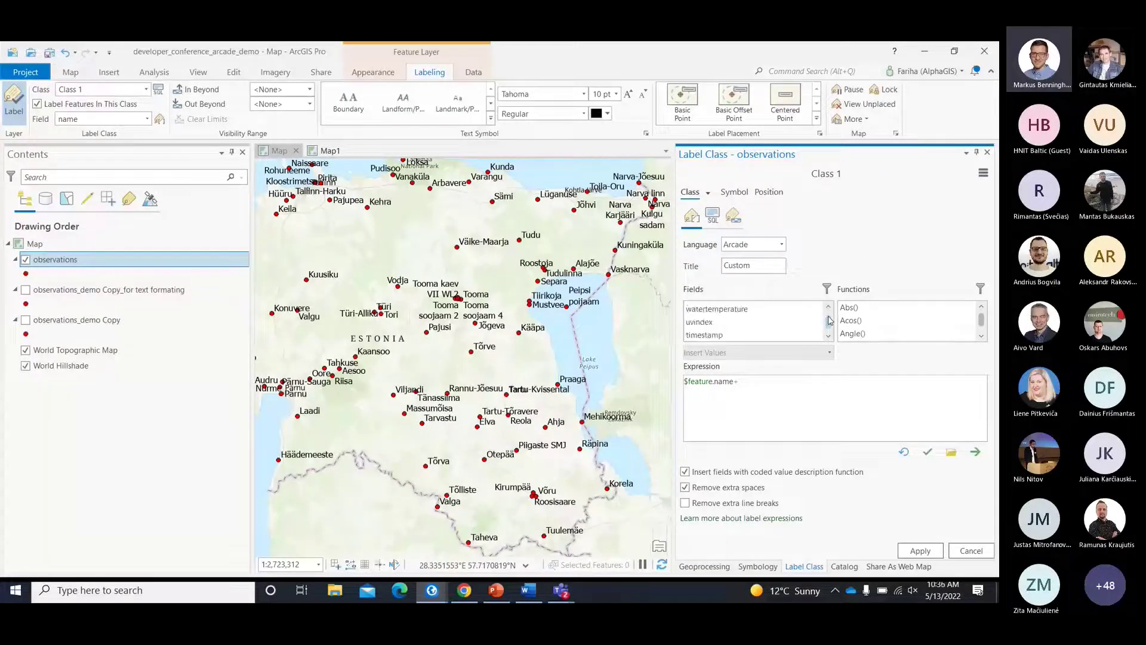
{"action": "double_click", "coordinate": [778, 317]}
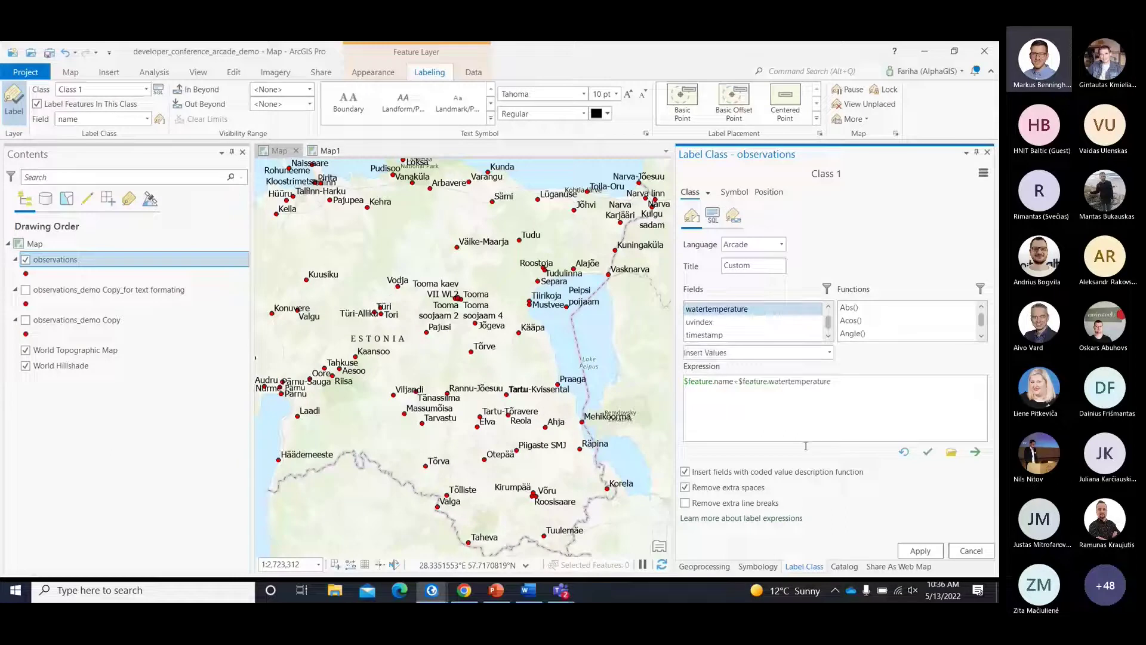
{"action": "left_click", "coordinate": [927, 453]}
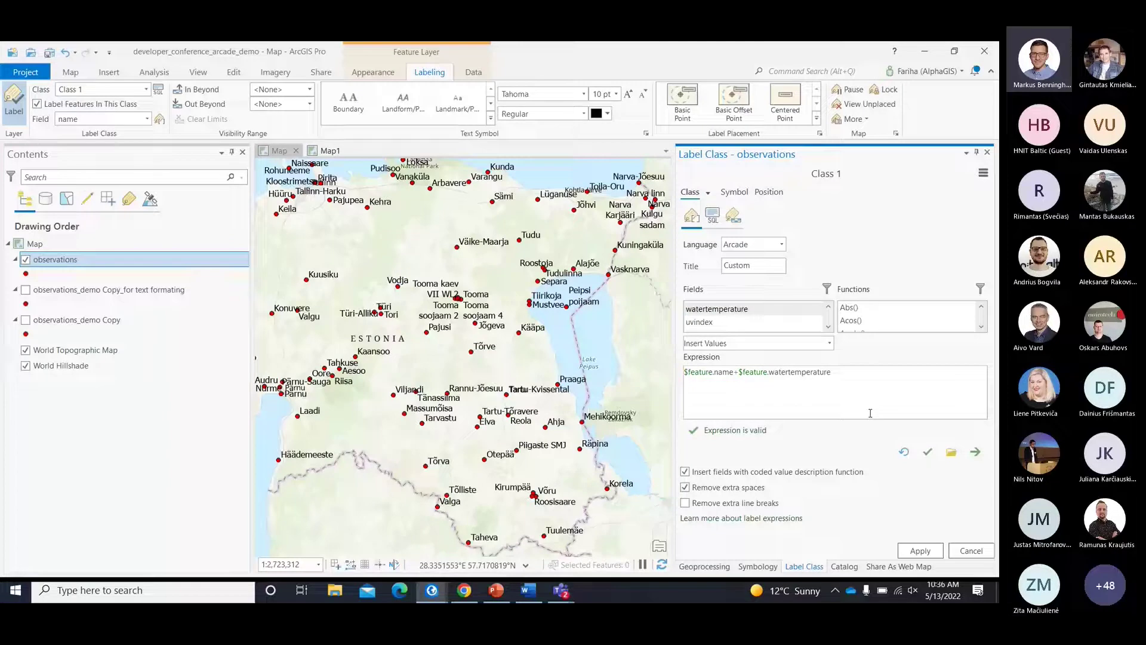
{"action": "left_click", "coordinate": [907, 550]}
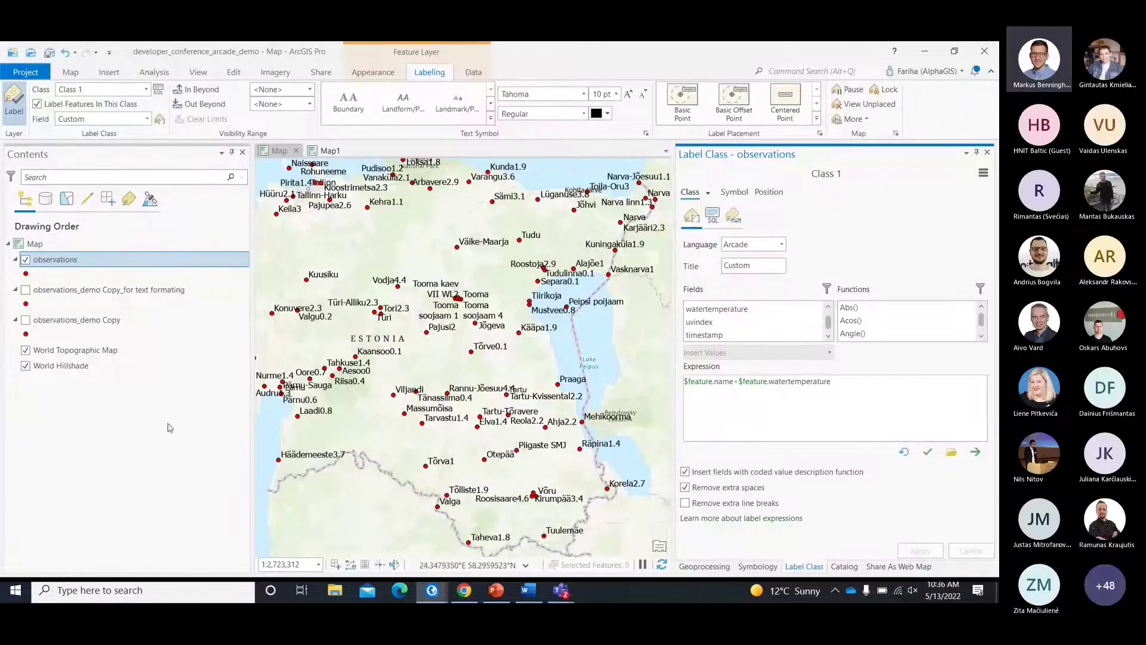
{"action": "left_click_drag", "start_coordinate": [254, 362], "coordinate": [138, 362]}
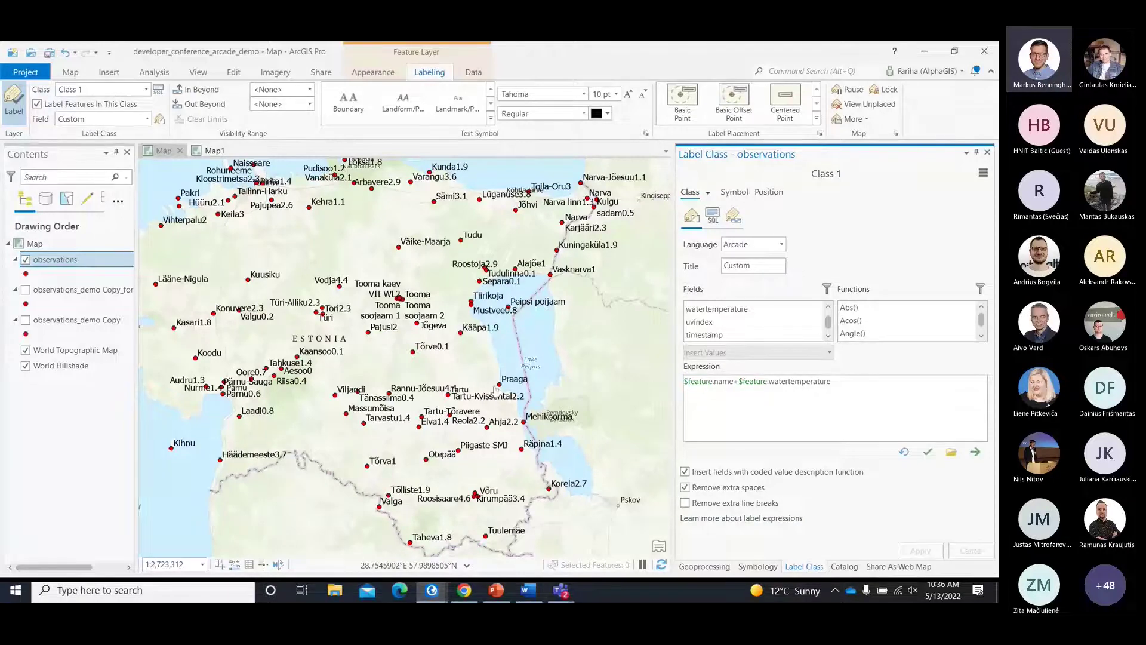
{"action": "left_click_drag", "start_coordinate": [507, 406], "coordinate": [419, 376]}
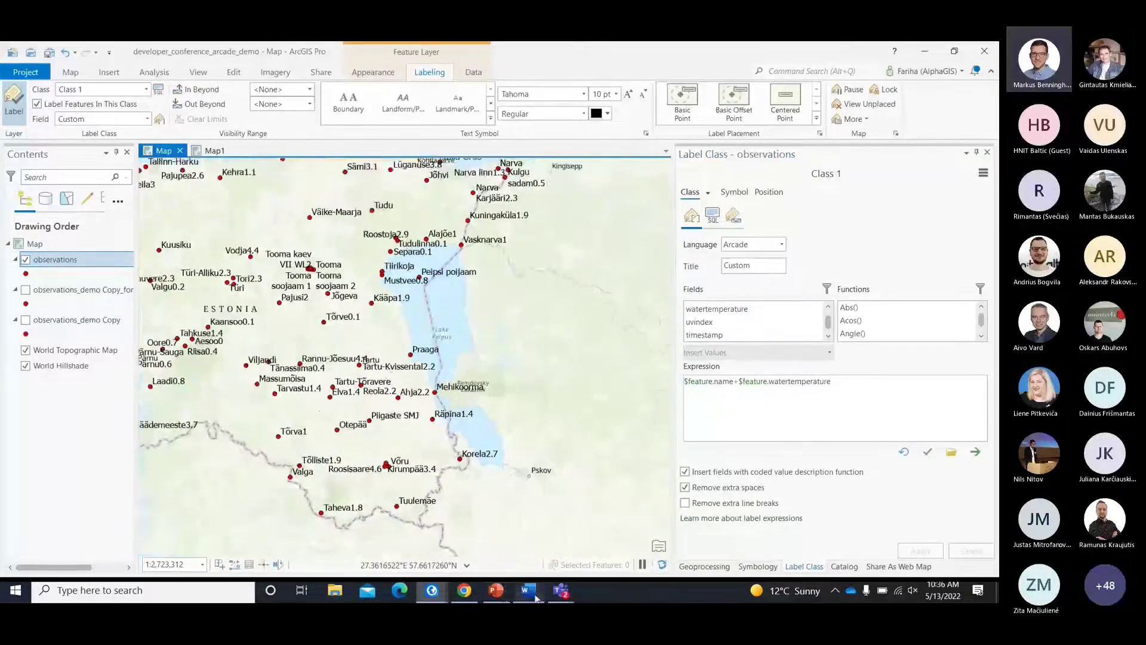
- Switch to the Word document "Code for arcade demo" and copy the expression under "Modifying first demo-weather on arcpro"
{"action": "left_click", "coordinate": [536, 595]}
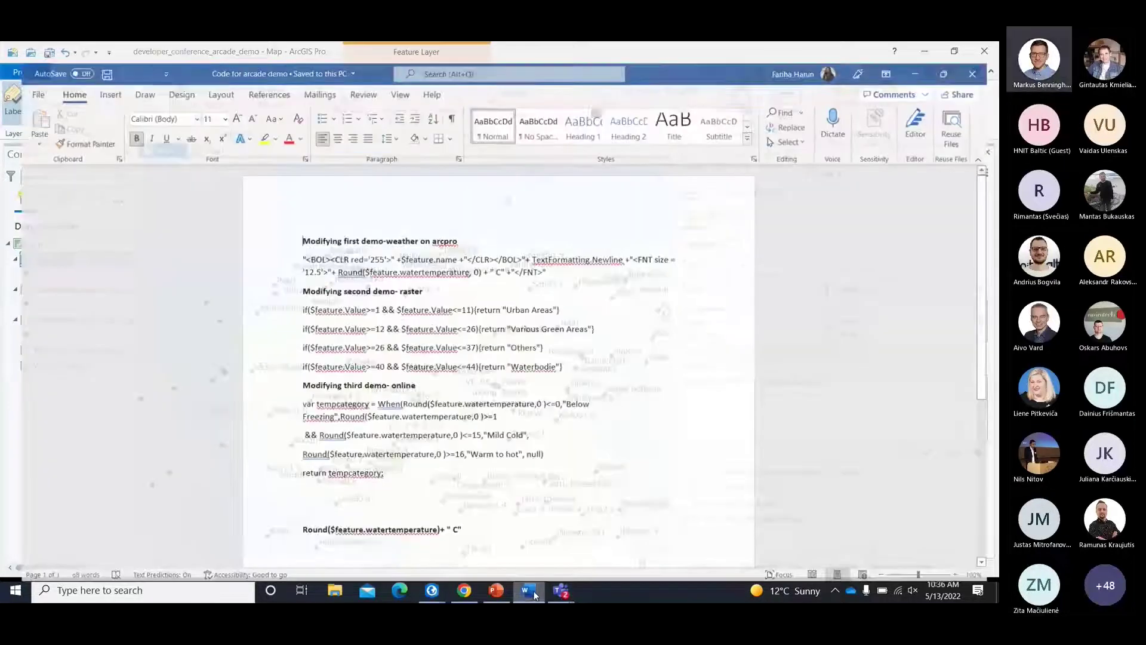
{"action": "left_click_drag", "start_coordinate": [547, 257], "coordinate": [272, 247]}
{"action": "key", "text": "ctrl+c"}
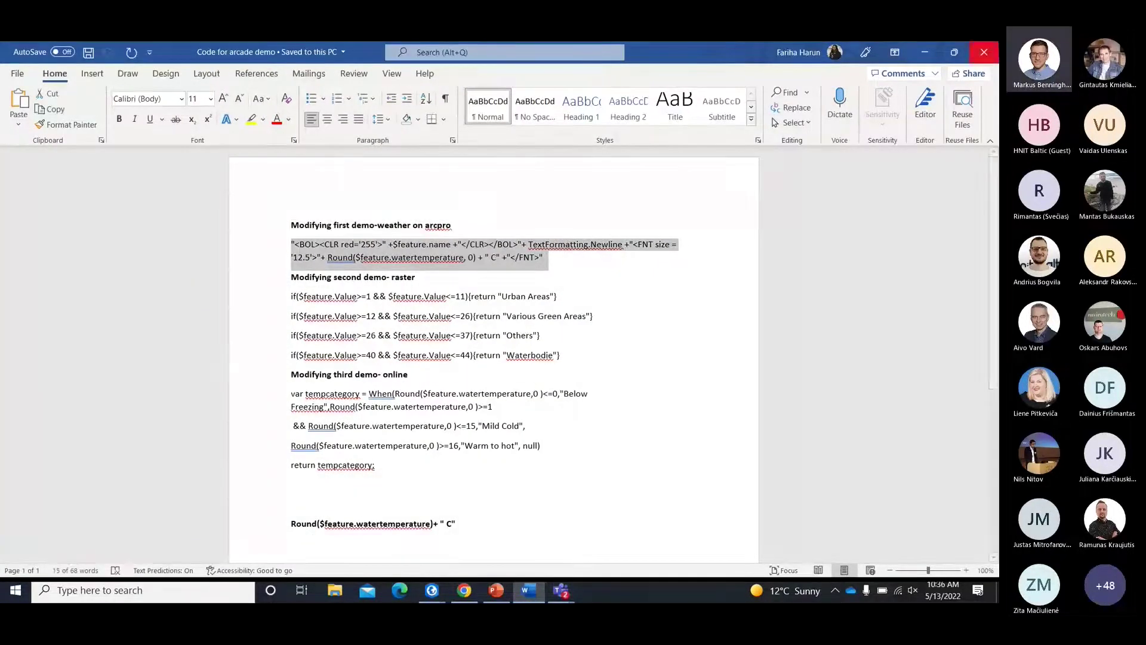
- Back in ArcGIS Pro, replace the observations label expression with the copied code for bold red names and rounded temperatures in C, validate and apply it
{"action": "left_click", "coordinate": [924, 51]}
{"action": "left_click_drag", "start_coordinate": [836, 382], "coordinate": [685, 385]}
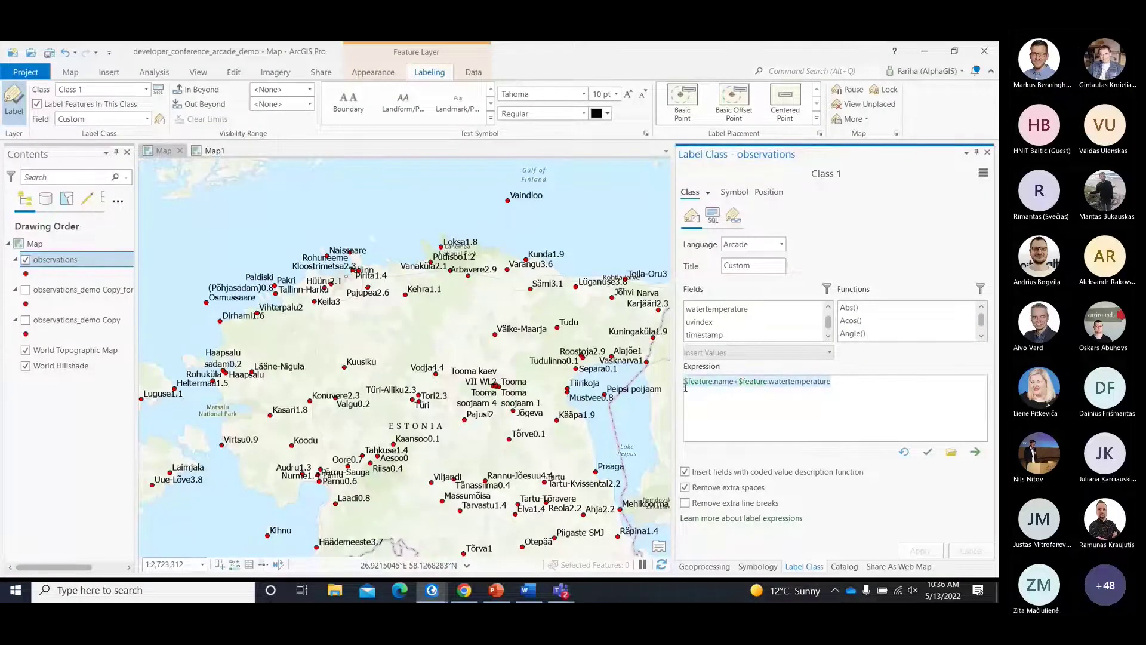
{"action": "key", "text": "ctrl+v"}
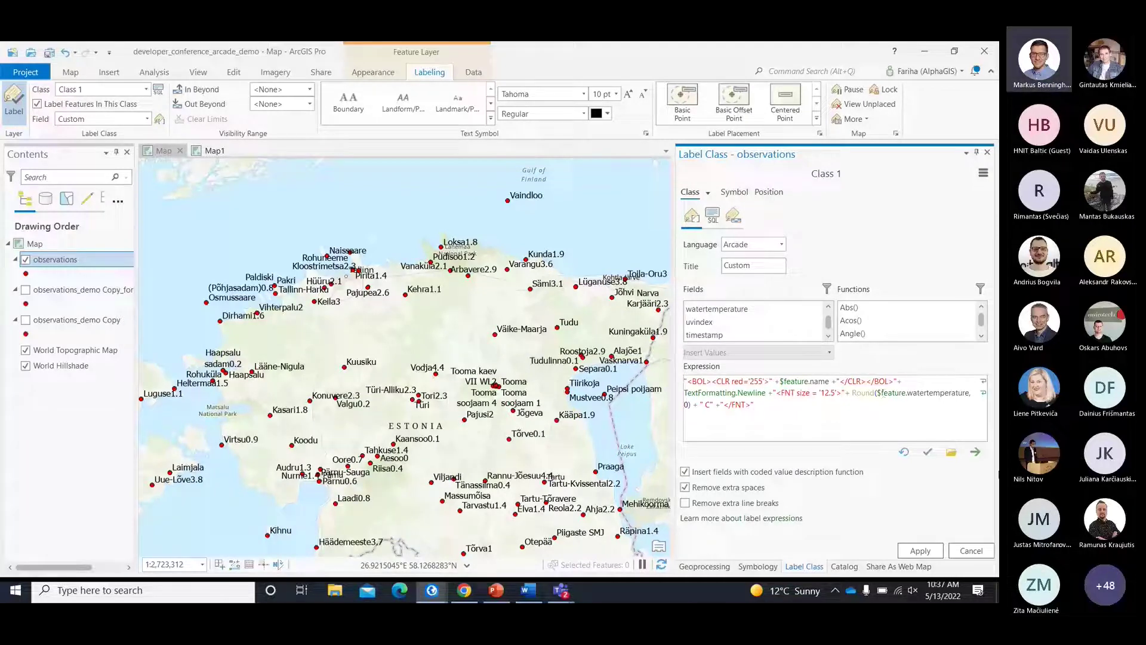
{"action": "left_click", "coordinate": [927, 452]}
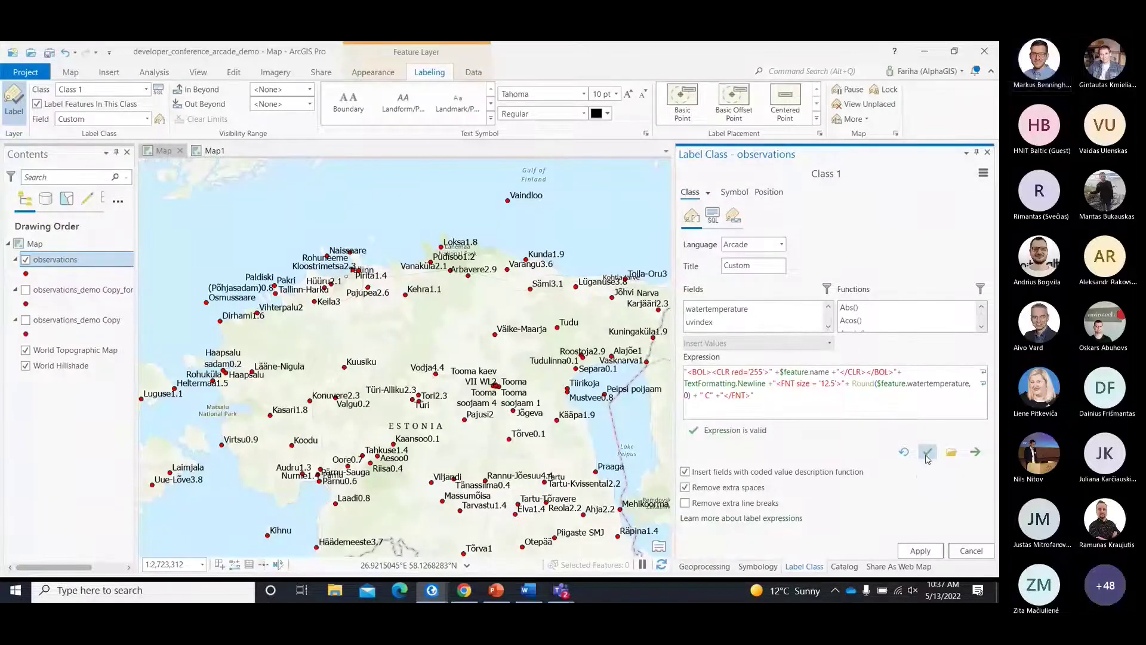
{"action": "left_click", "coordinate": [934, 550]}
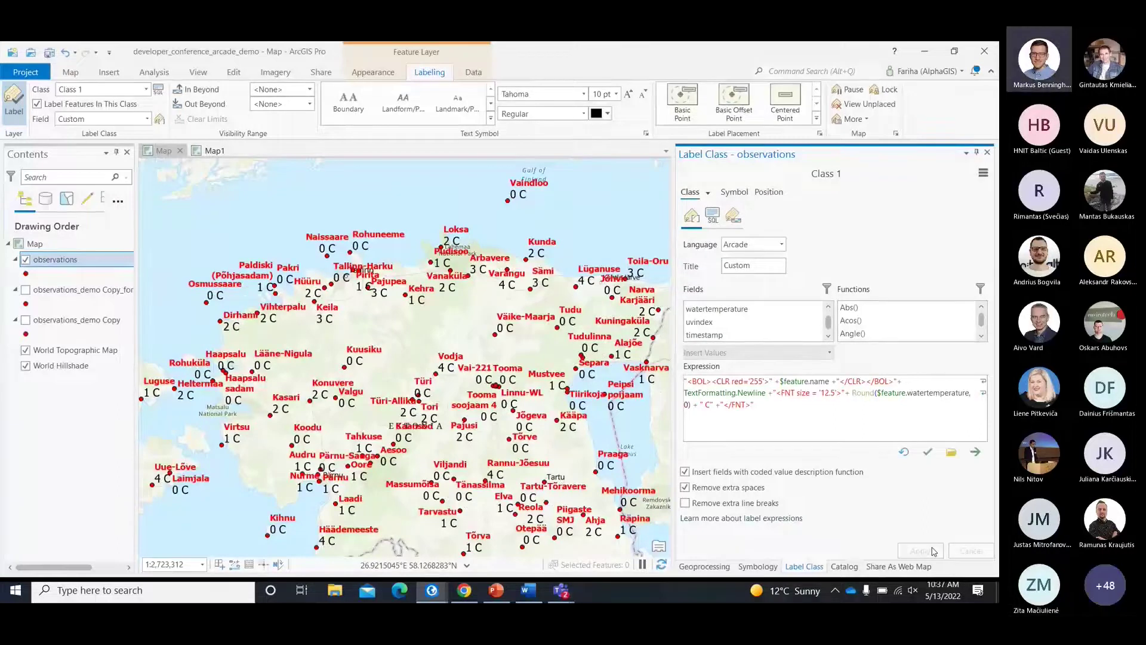
{"action": "left_click_drag", "start_coordinate": [467, 324], "coordinate": [469, 308]}
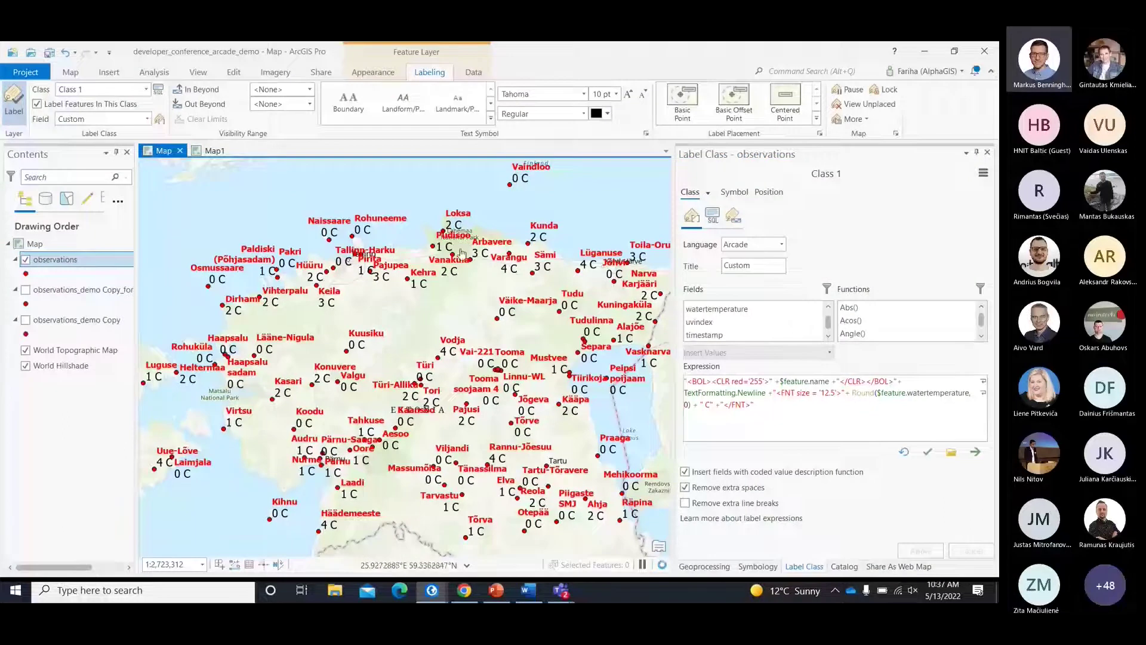
- Switch to Map1, close the web map sharing settings and widen the map view
{"action": "left_click", "coordinate": [321, 72]}
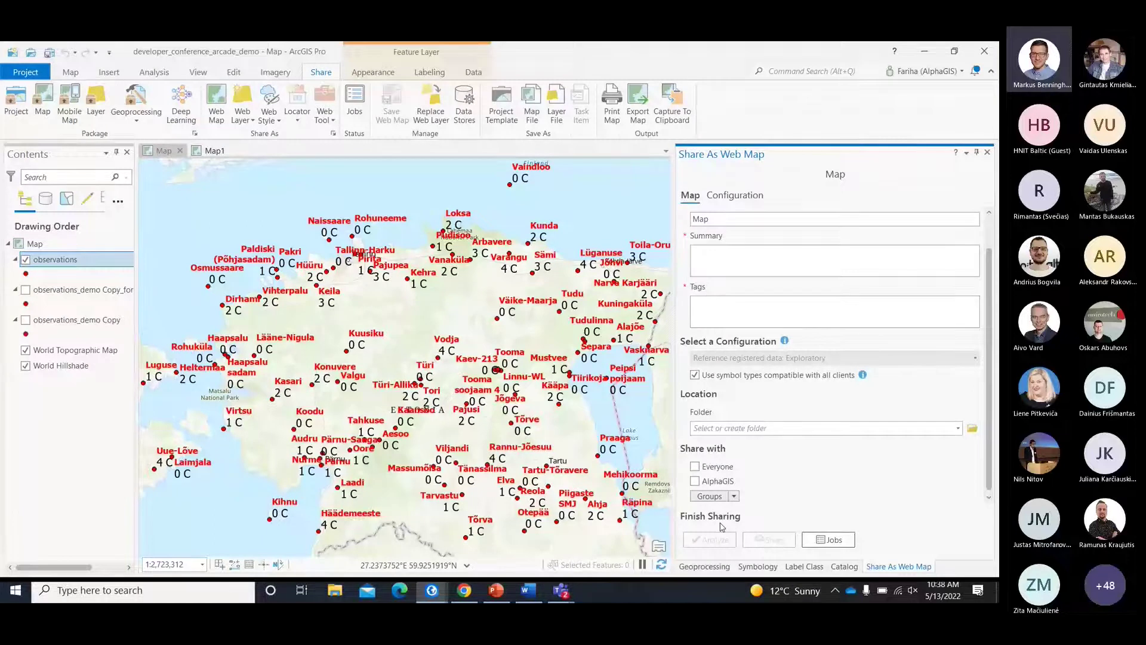
{"action": "left_click", "coordinate": [209, 151]}
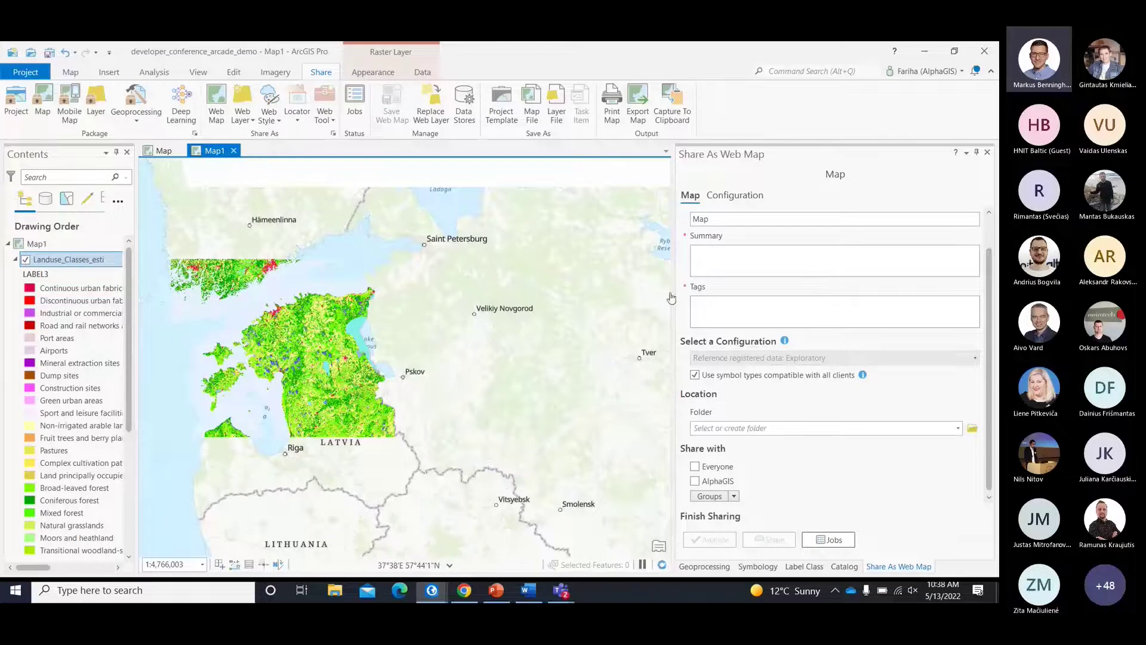
{"action": "left_click", "coordinate": [987, 152]}
{"action": "left_click_drag", "start_coordinate": [671, 258], "coordinate": [860, 260]}
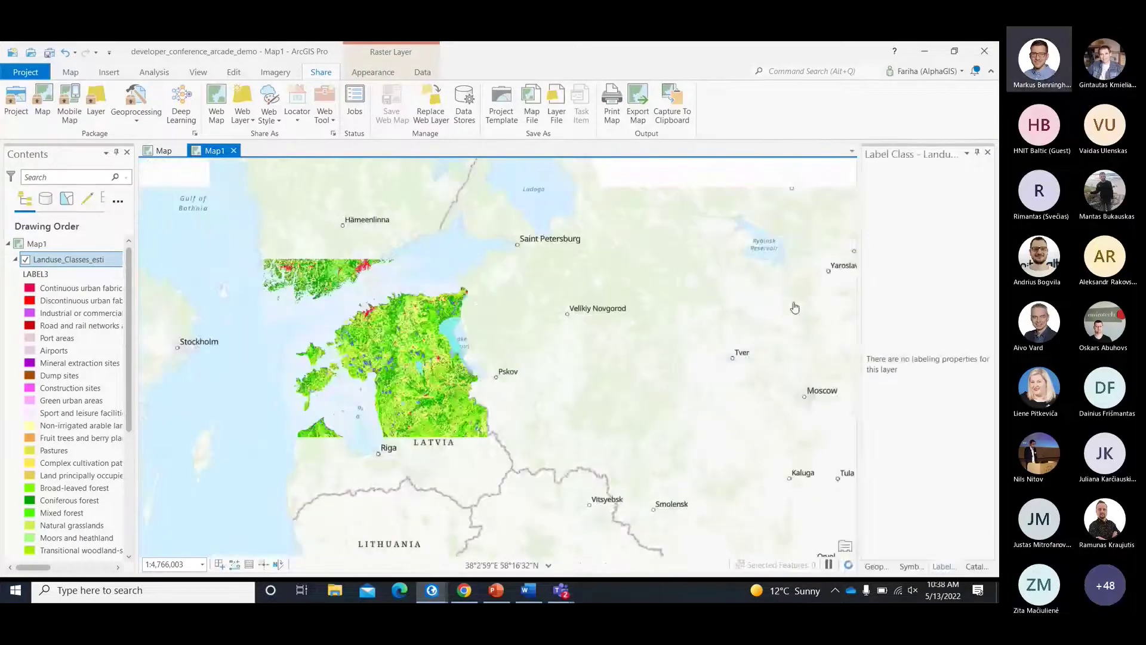
- Open the attribute table of the Landuse_Classes_esti layer and examine its LABEL3 land use classes and values
{"action": "right_click", "coordinate": [94, 261]}
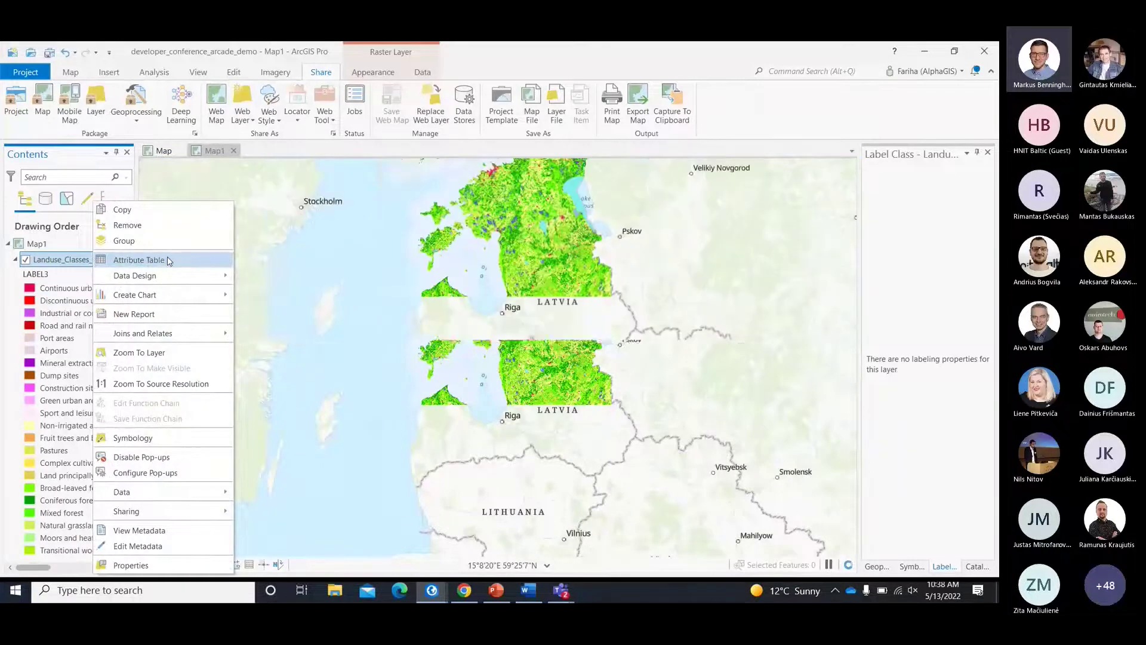
{"action": "left_click", "coordinate": [169, 261]}
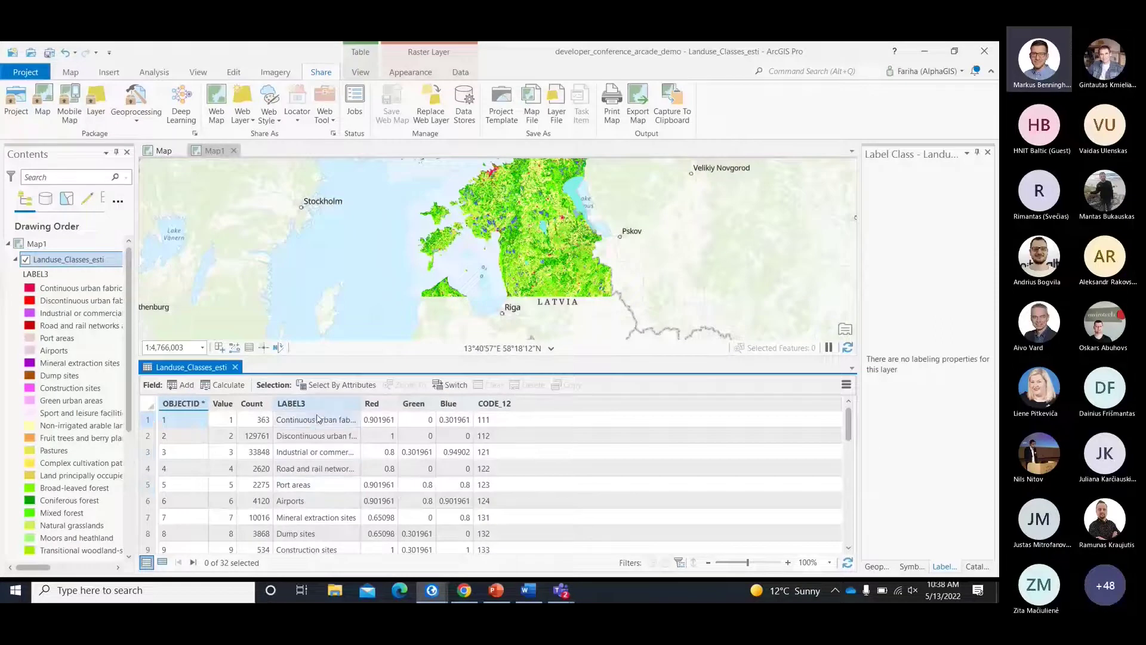
{"action": "scroll", "coordinate": [325, 518], "scroll_direction": "down", "scroll_amount": 5}
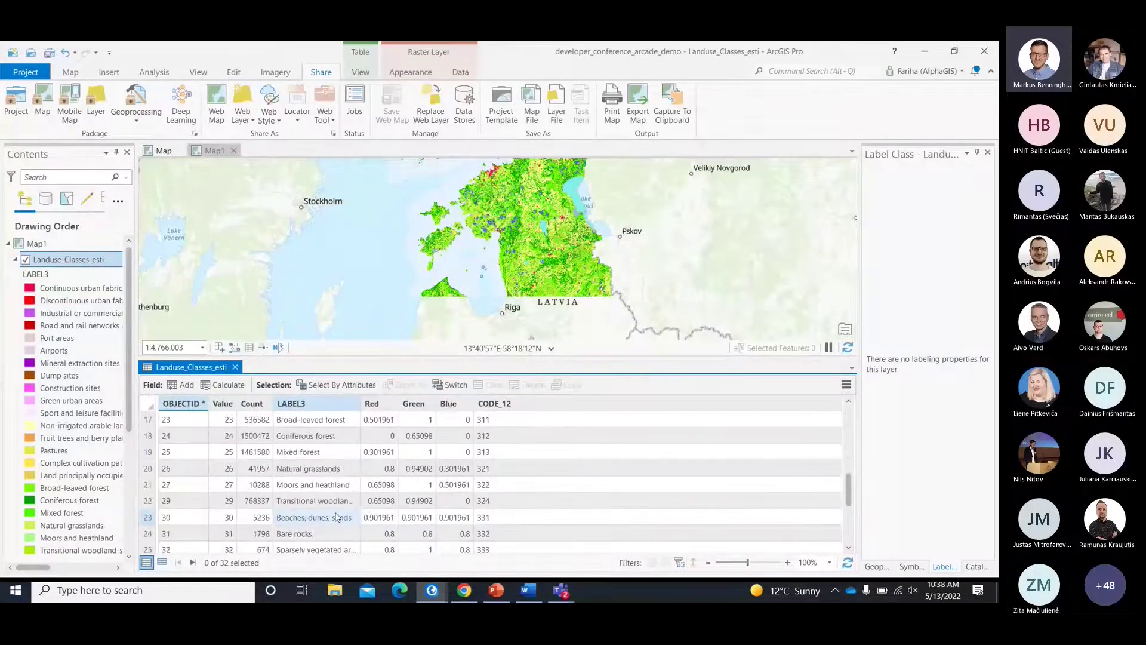
{"action": "scroll", "coordinate": [337, 516], "scroll_direction": "up", "scroll_amount": 5}
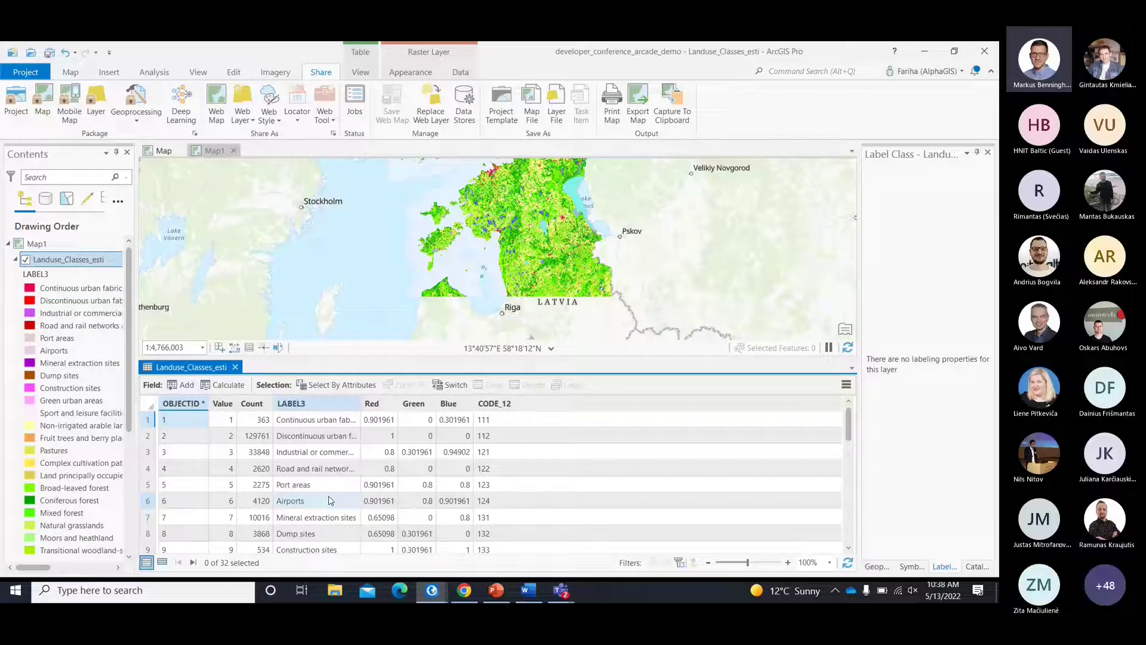
{"action": "scroll", "coordinate": [330, 500], "scroll_direction": "down", "scroll_amount": 5}
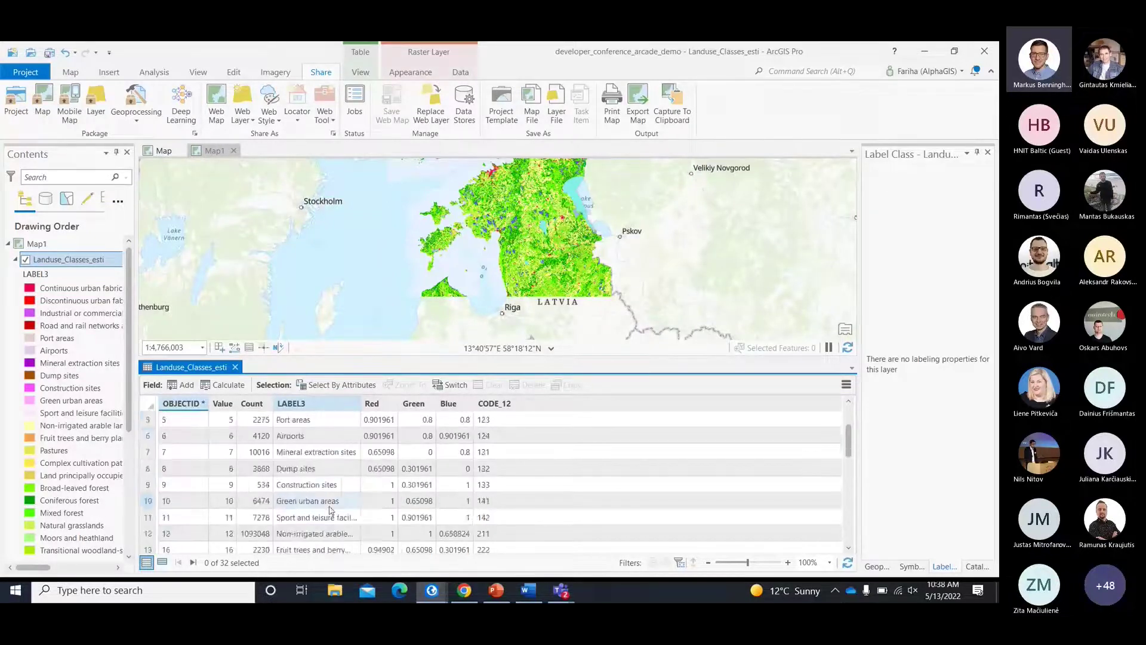
{"action": "scroll", "coordinate": [338, 520], "scroll_direction": "up", "scroll_amount": 3}
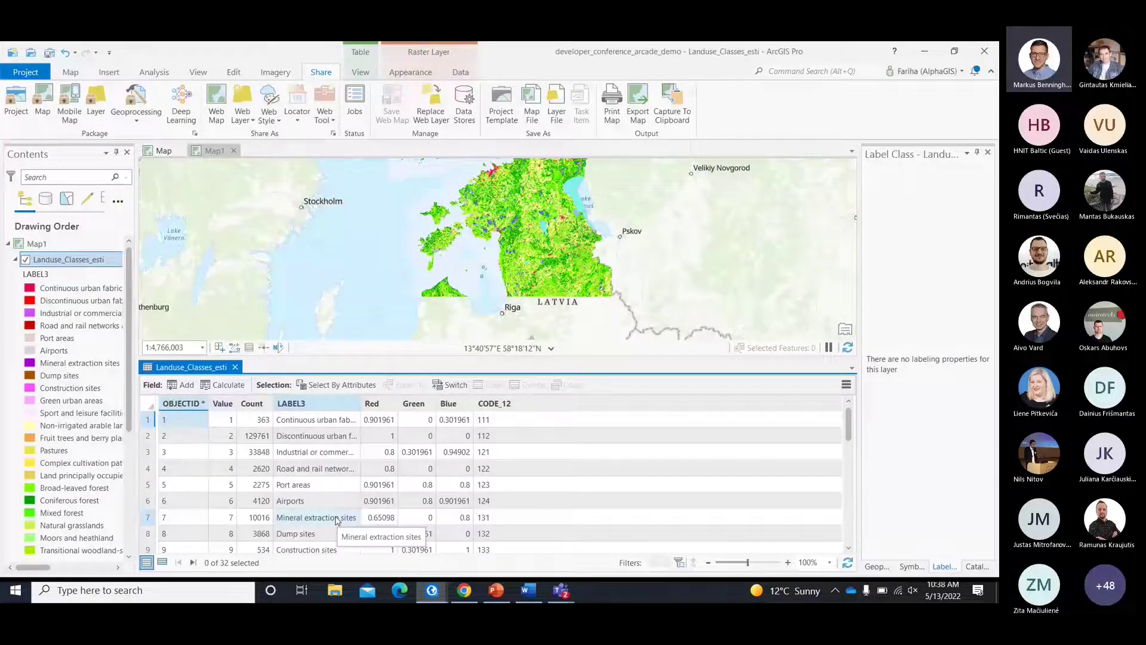
- Open Calculate Field for the LABEL3 column and enter LAnduse as the new field name
{"action": "right_click", "coordinate": [322, 407]}
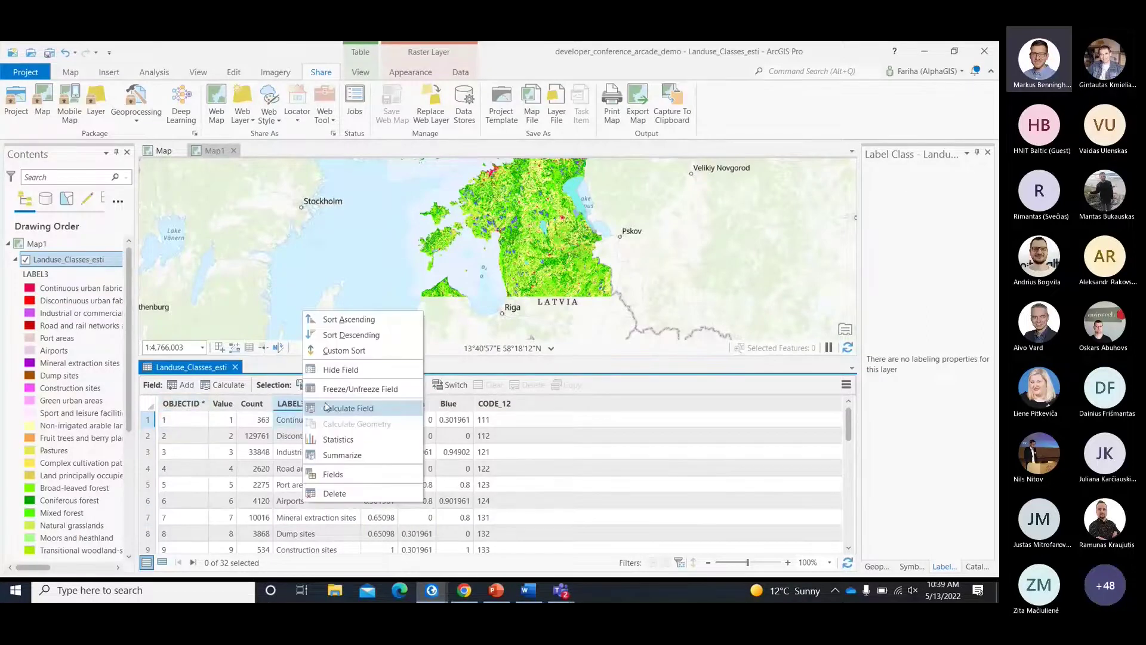
{"action": "left_click", "coordinate": [335, 408]}
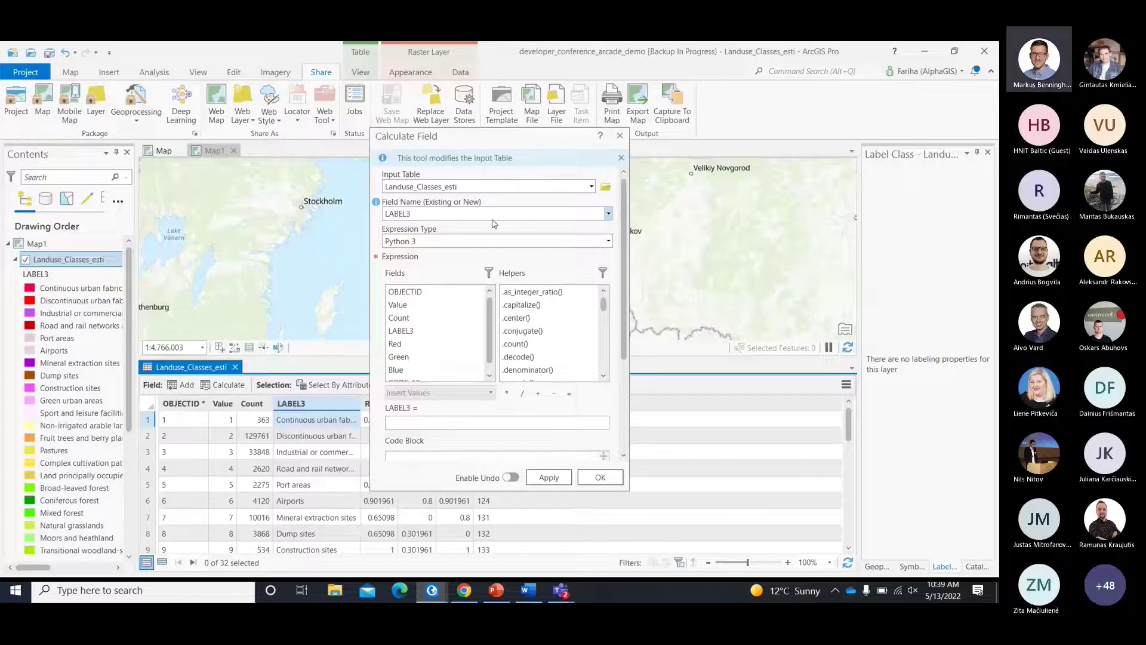
{"action": "left_click", "coordinate": [439, 215]}
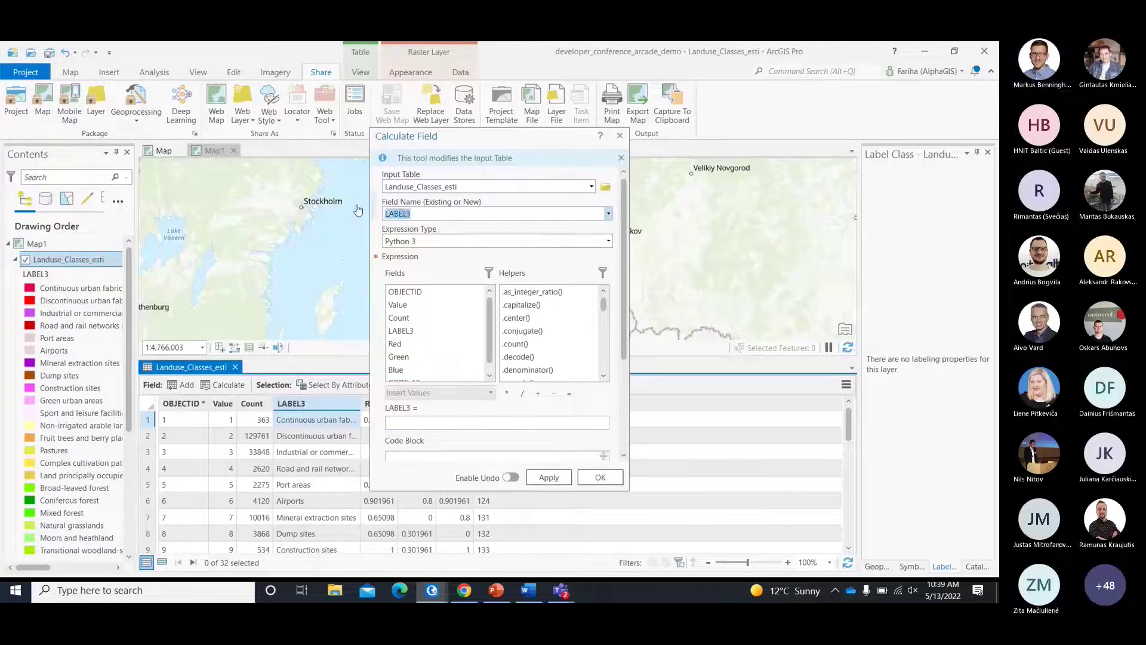
{"action": "key", "text": "BackSpace"}
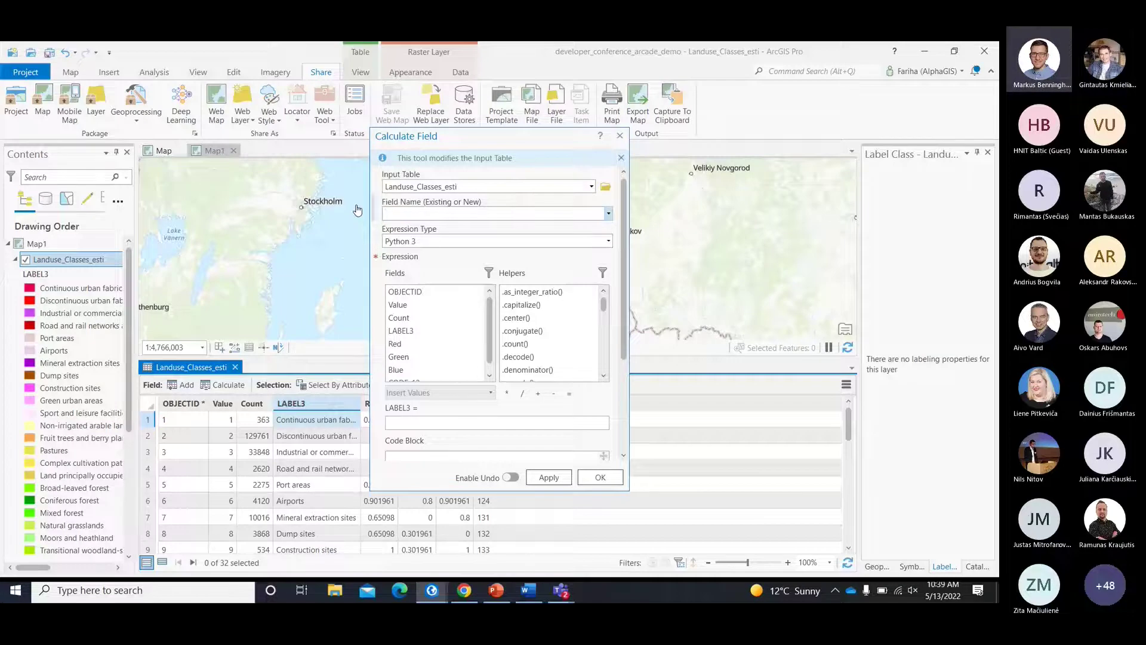
{"action": "type", "text": "LAnduse_"}
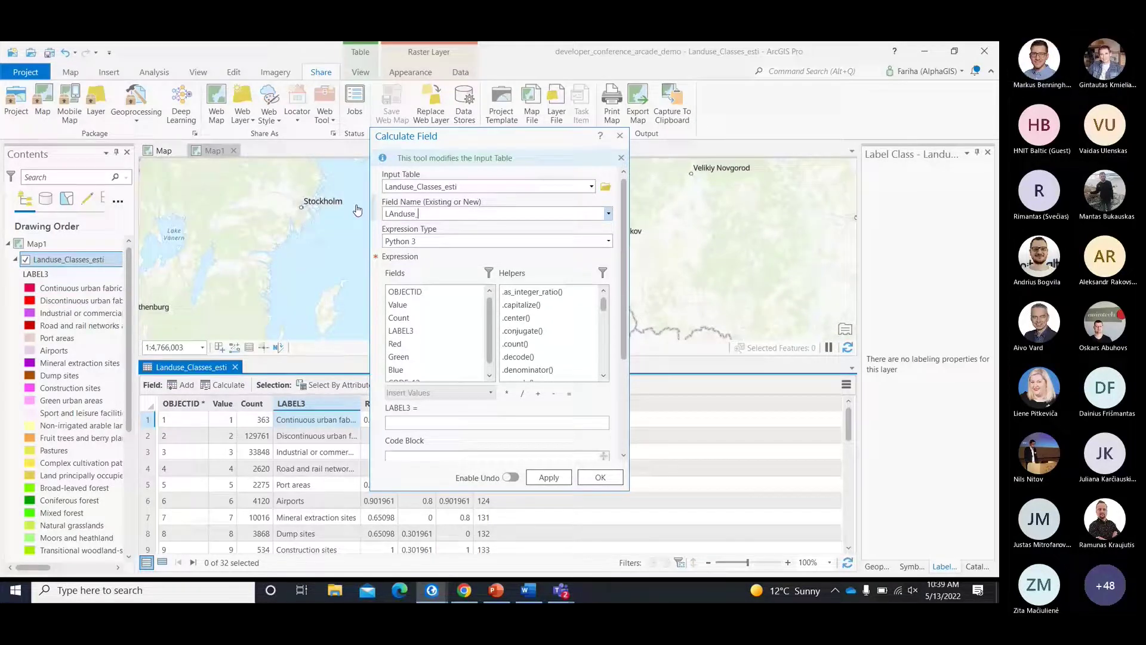
{"action": "type", "text": "br"}
{"action": "key", "text": "BackSpace"}
{"action": "key", "text": "BackSpace"}
{"action": "key", "text": "BackSpace"}
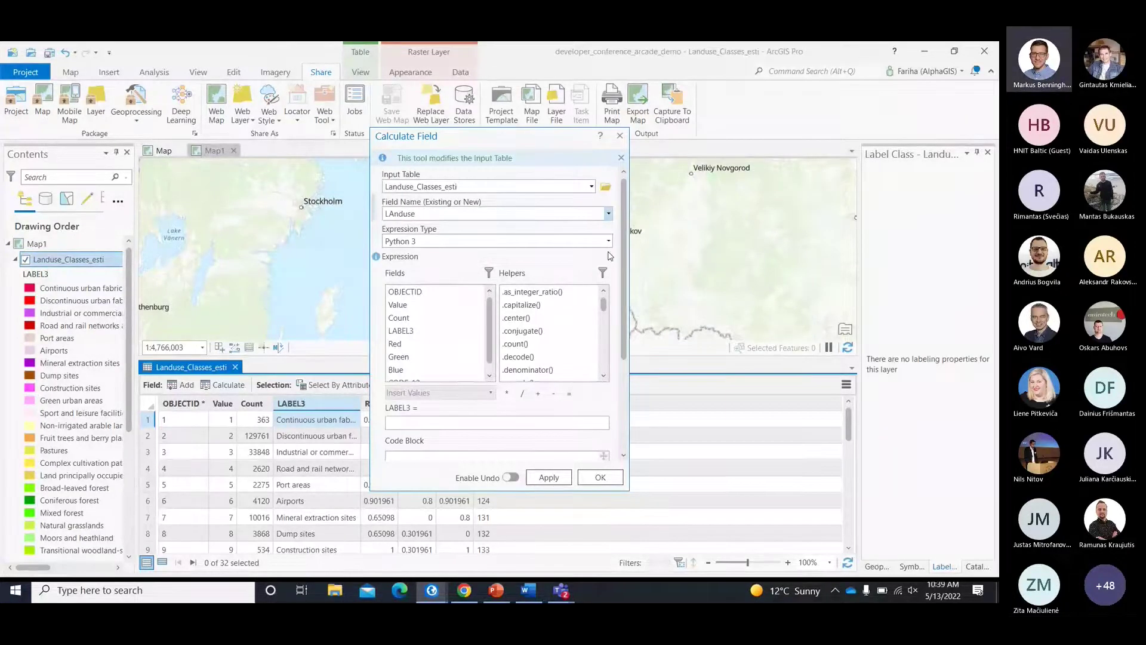
- Set the calculation's expression type to Arcade, then enlarge the Calculate Field dialog and move it clear of the table
{"action": "left_click", "coordinate": [608, 241]}
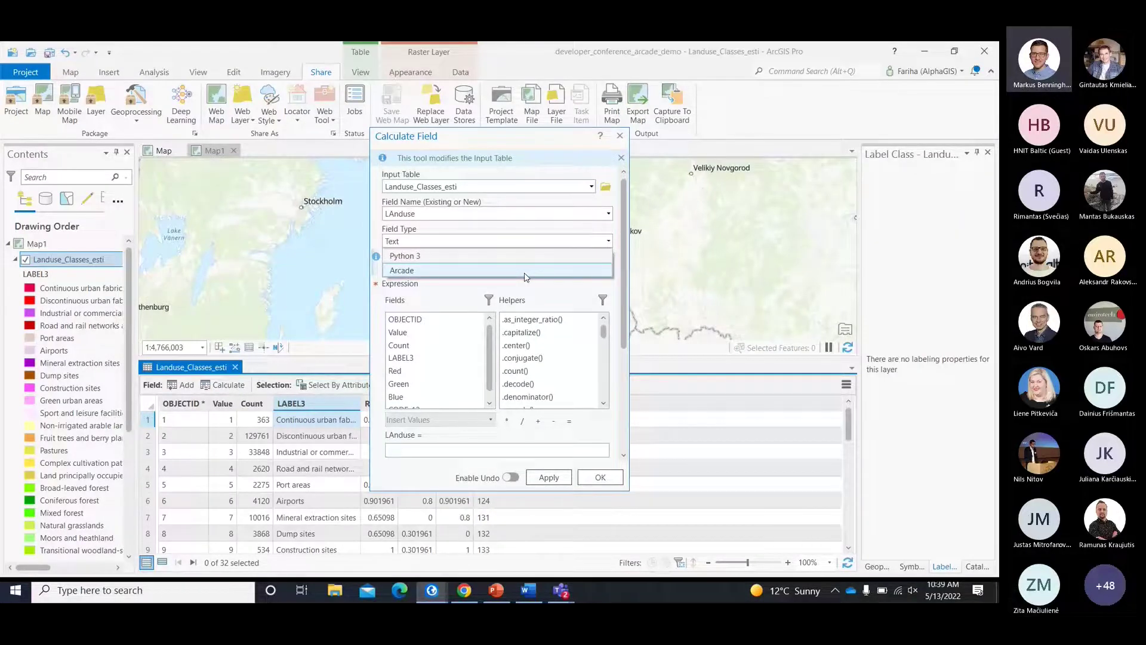
{"action": "left_click", "coordinate": [526, 274]}
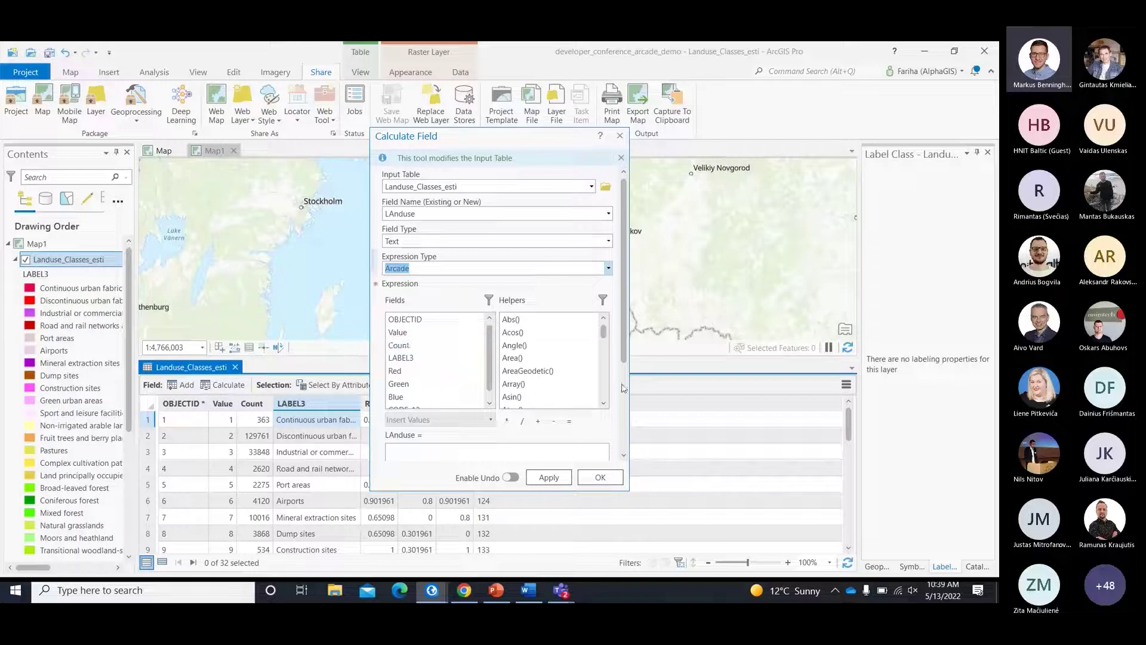
{"action": "left_click_drag", "start_coordinate": [629, 376], "coordinate": [682, 366]}
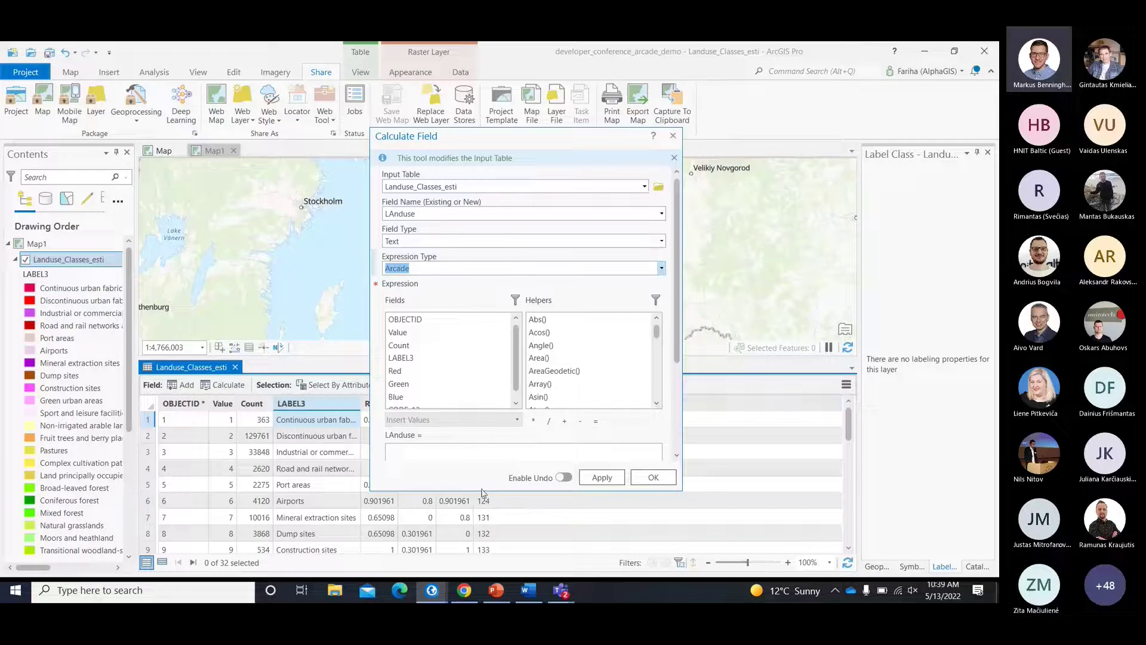
{"action": "left_click_drag", "start_coordinate": [475, 489], "coordinate": [475, 526]}
{"action": "left_click_drag", "start_coordinate": [542, 143], "coordinate": [668, 124]}
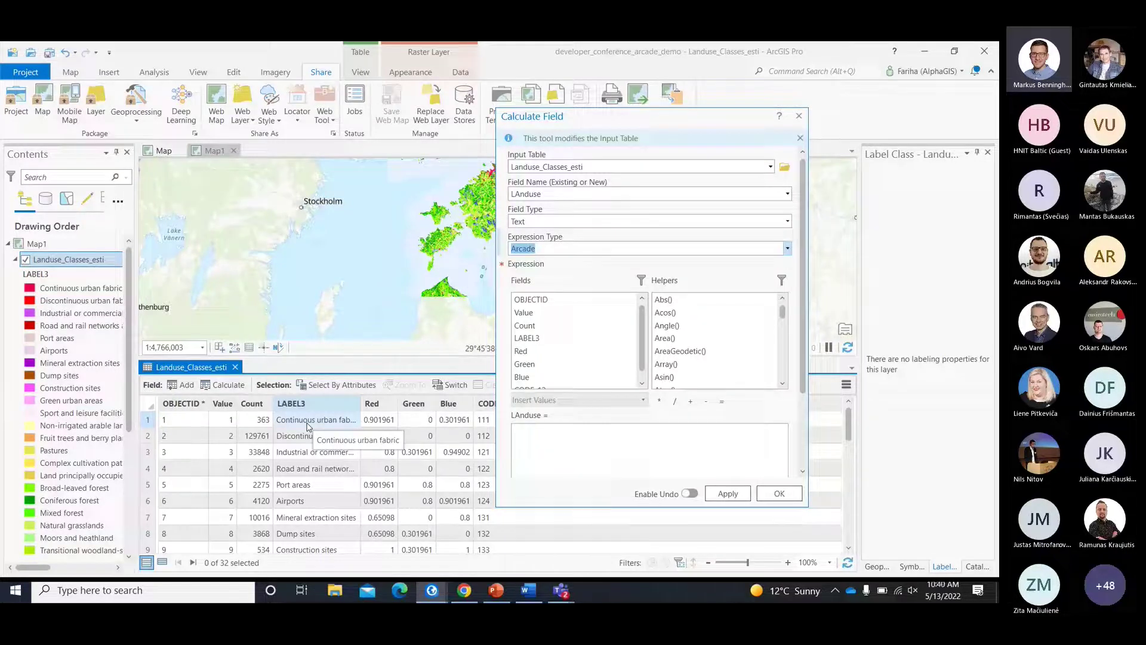
- Copy the "Modifying second demo- raster" code from the Word document and paste it as the LAnduse expression in ArcGIS Pro, enlarging the dialog to show it
{"action": "left_click", "coordinate": [525, 585]}
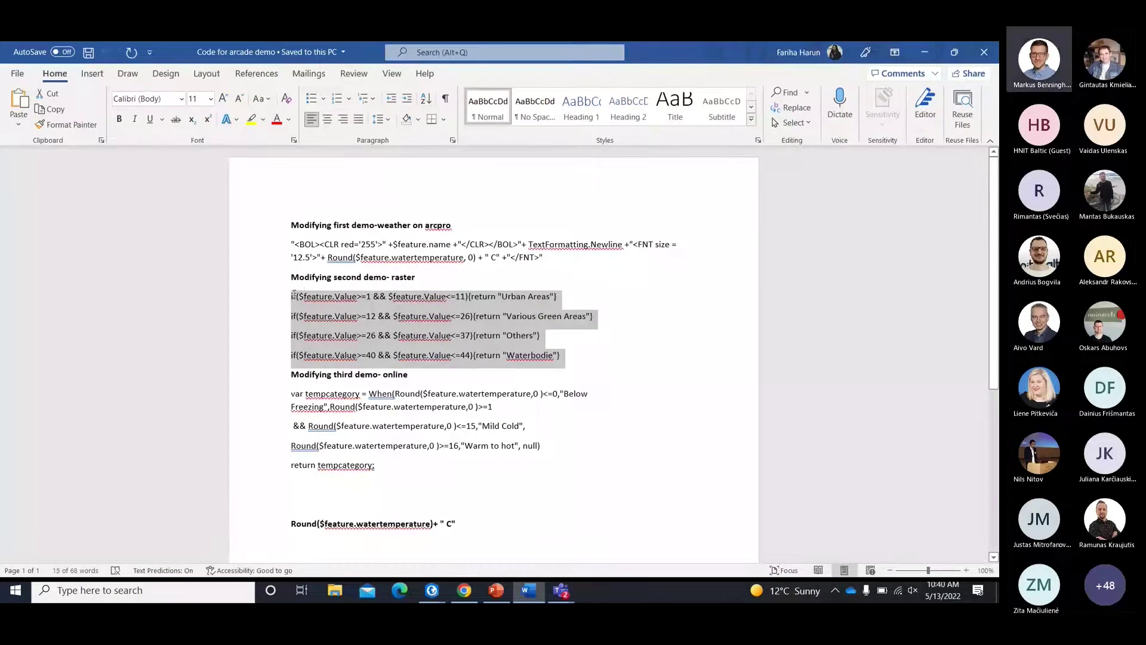
{"action": "left_click", "coordinate": [937, 52]}
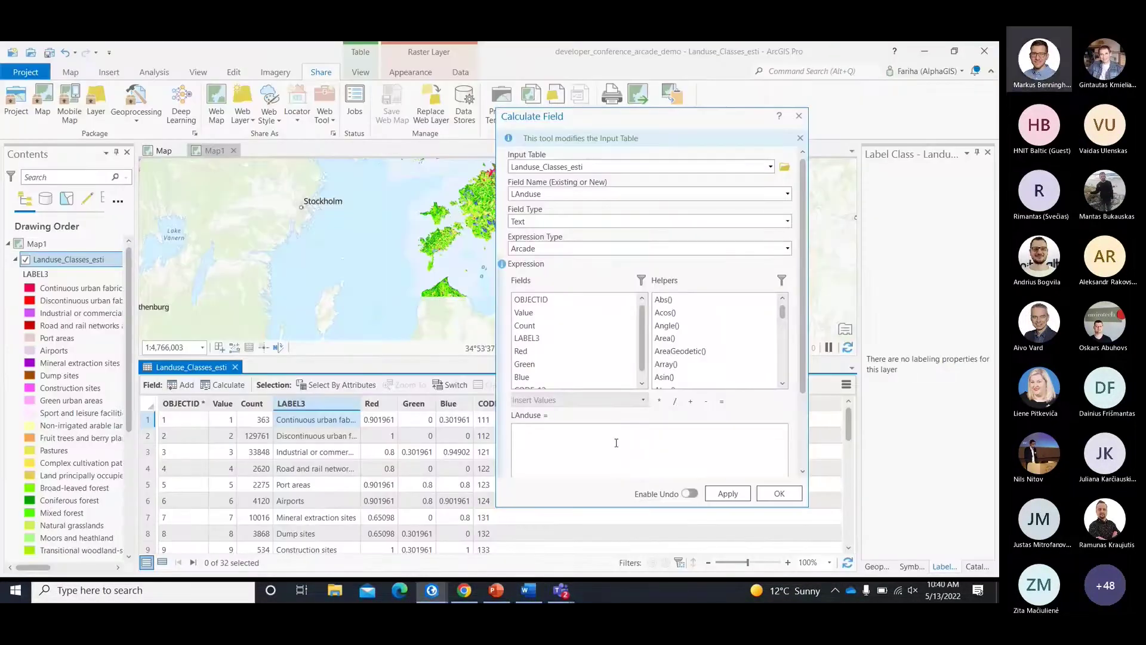
{"action": "left_click", "coordinate": [616, 442]}
{"action": "type", "text": "if($feature.Value>=1 && $feature.Value<=11){return \"Urban Areas\"} if($feature.Value>=12 && $feature.Value<=26){return \"Various Green Areas\"} if($feature.Value>=26 && $feature.Value<=37){return \"Others\"}"}
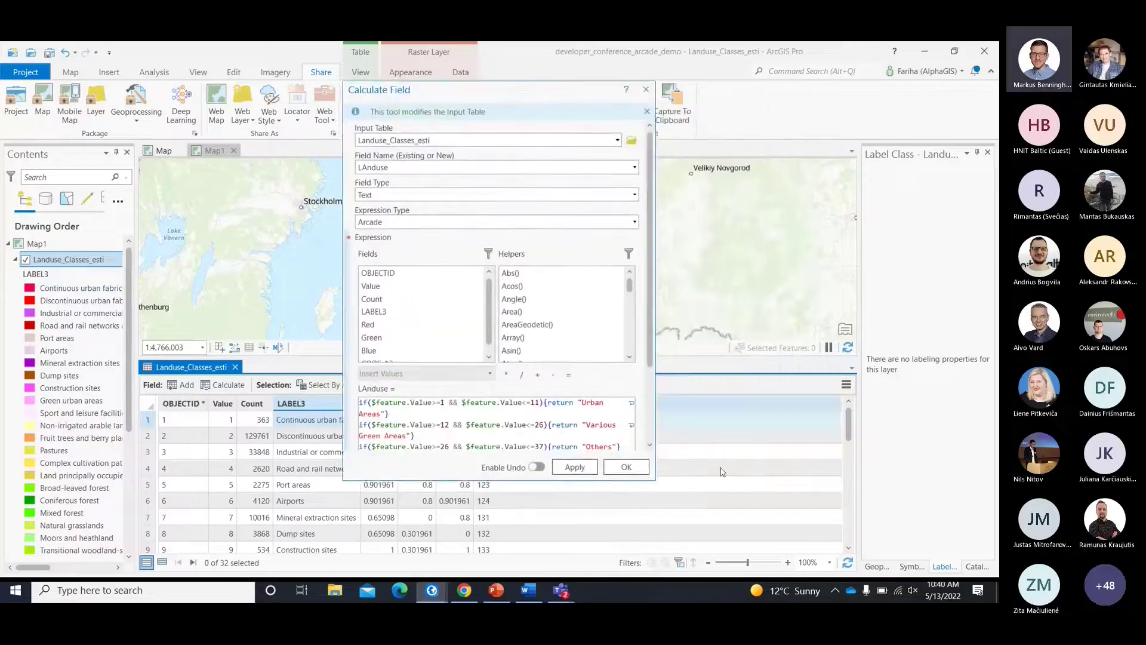
{"action": "left_click_drag", "start_coordinate": [654, 476], "coordinate": [695, 498]}
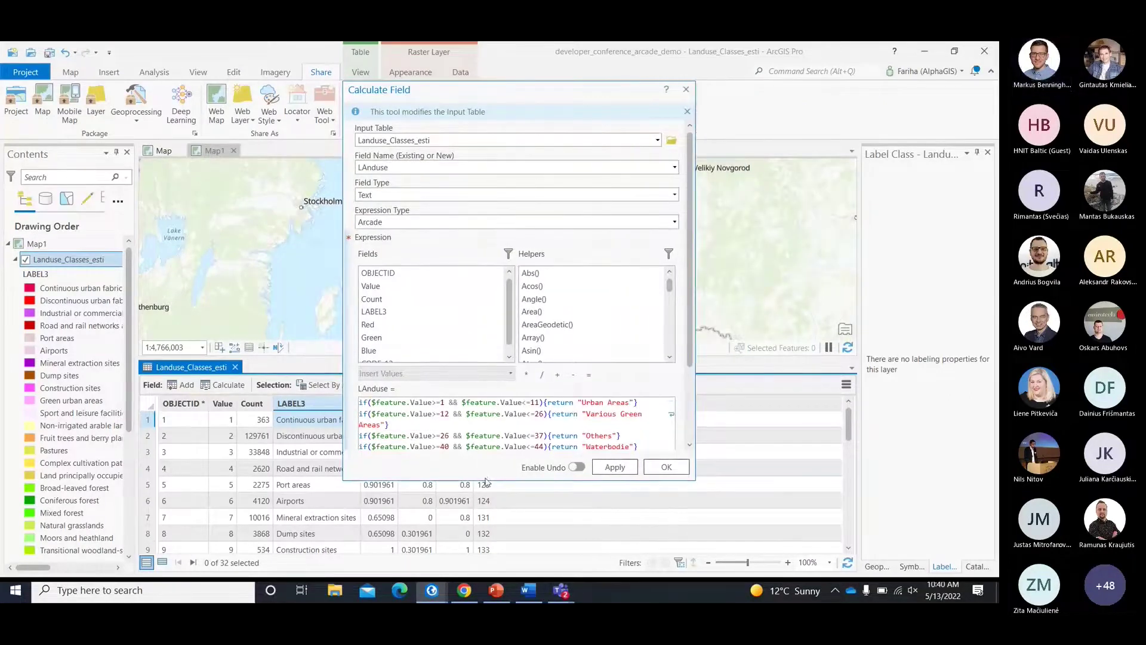
{"action": "left_click_drag", "start_coordinate": [485, 519], "coordinate": [485, 525]}
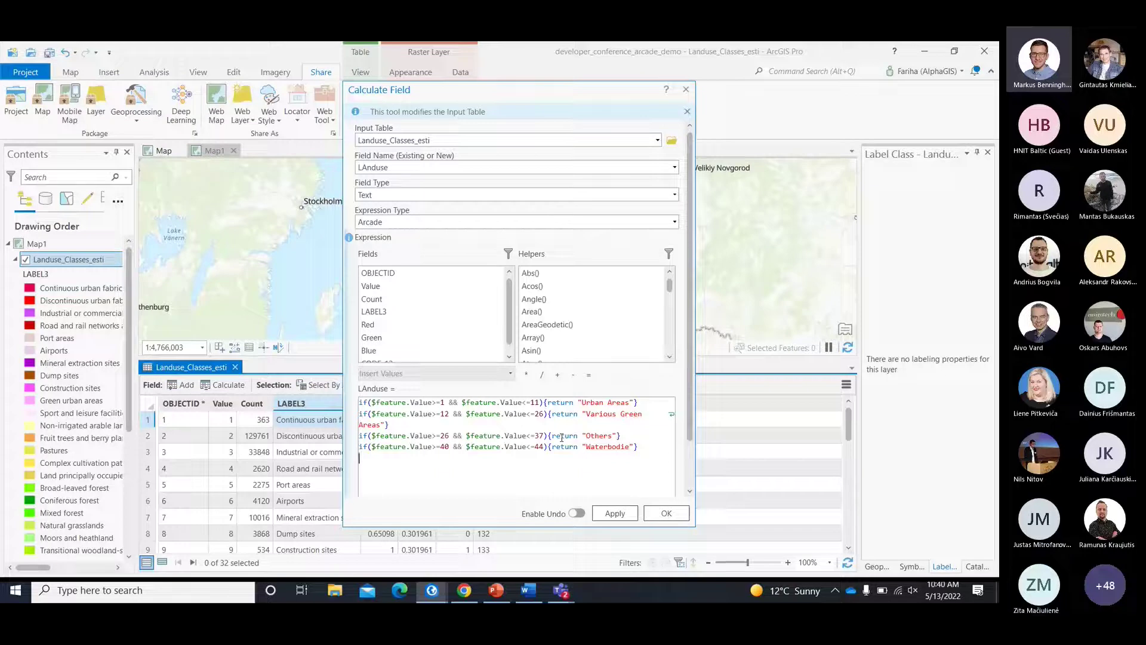
- Run the LAnduse calculation with a validated expression and review the new field's values in the enlarged attribute table
{"action": "left_click", "coordinate": [615, 517]}
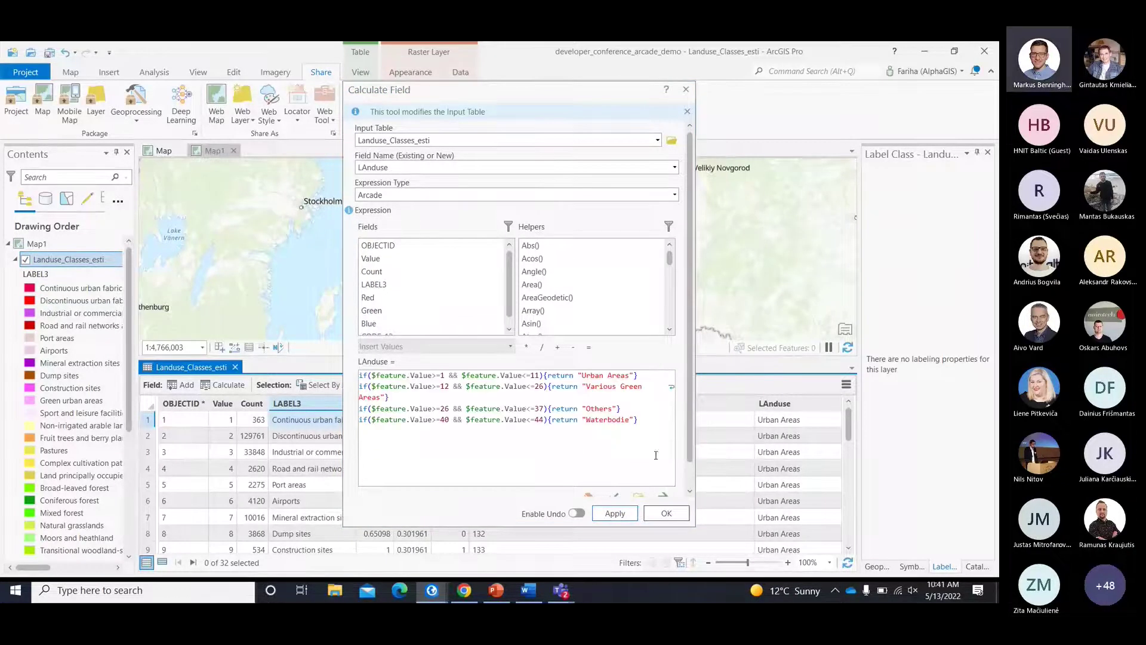
{"action": "scroll", "coordinate": [644, 460], "scroll_direction": "down", "scroll_amount": 1}
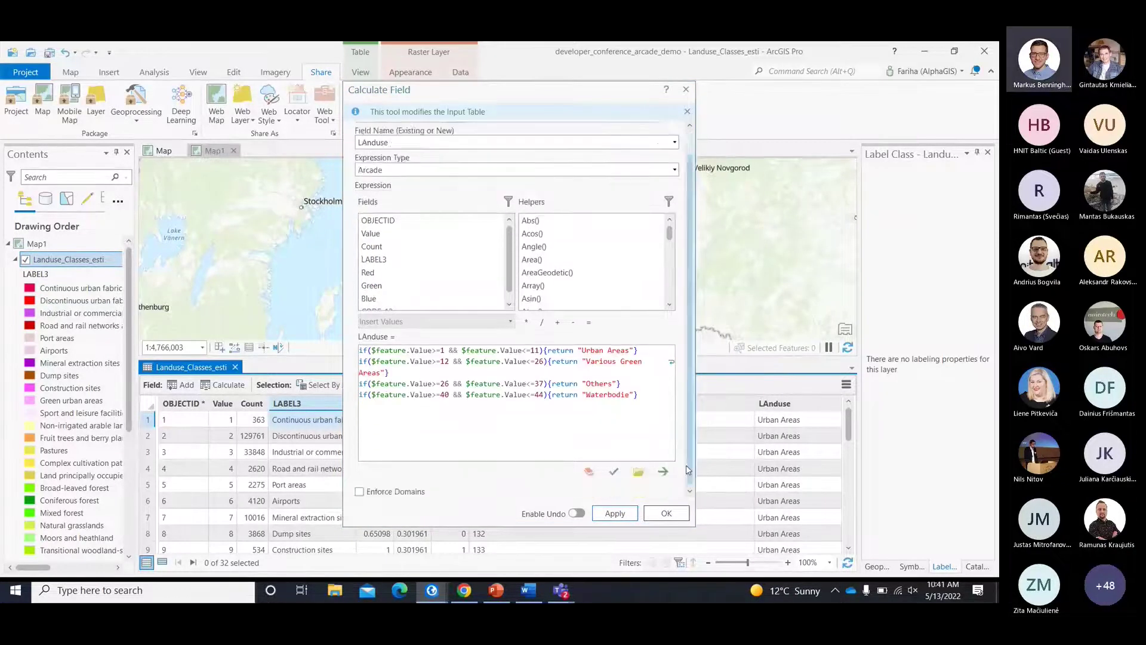
{"action": "left_click", "coordinate": [612, 472]}
{"action": "left_click", "coordinate": [663, 512]}
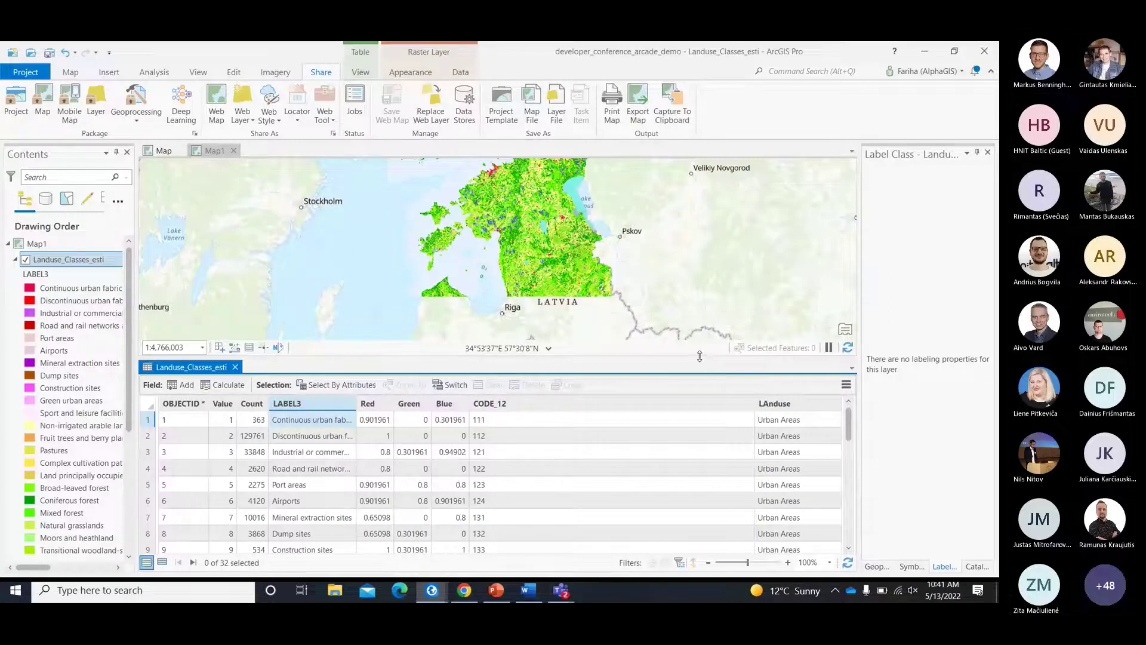
{"action": "left_click_drag", "start_coordinate": [700, 357], "coordinate": [670, 233]}
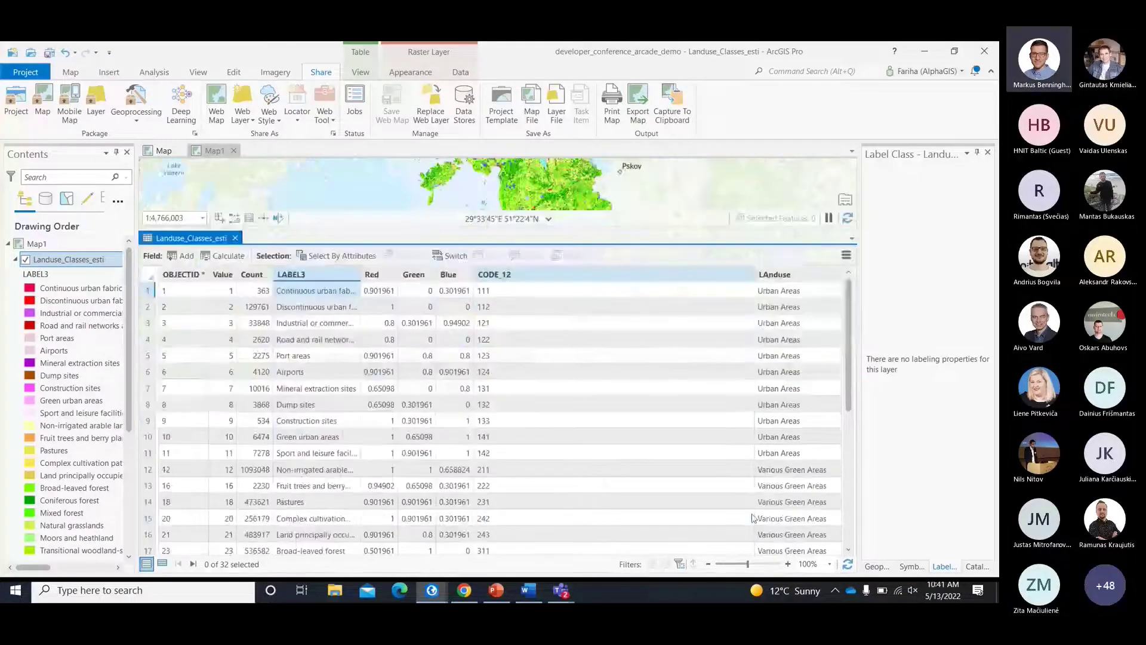
{"action": "left_click_drag", "start_coordinate": [852, 297], "coordinate": [866, 478]}
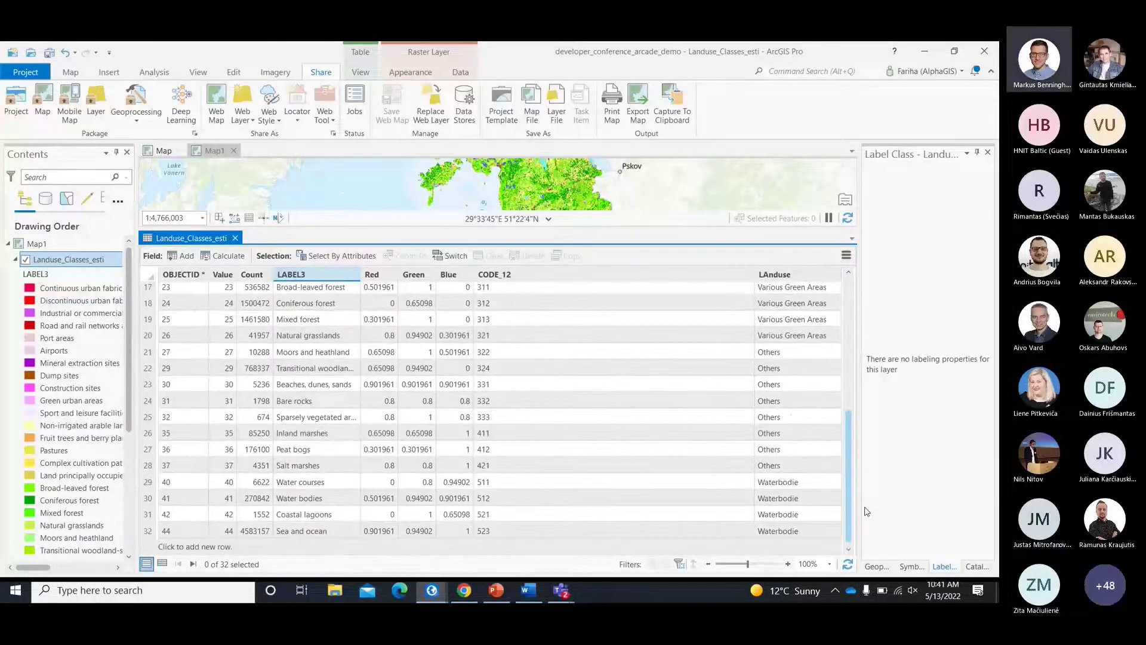
- Symbolize the Landuse_Classes_esti layer by unique values of the LAnduse field and enlarge the map area to view it
{"action": "right_click", "coordinate": [118, 262]}
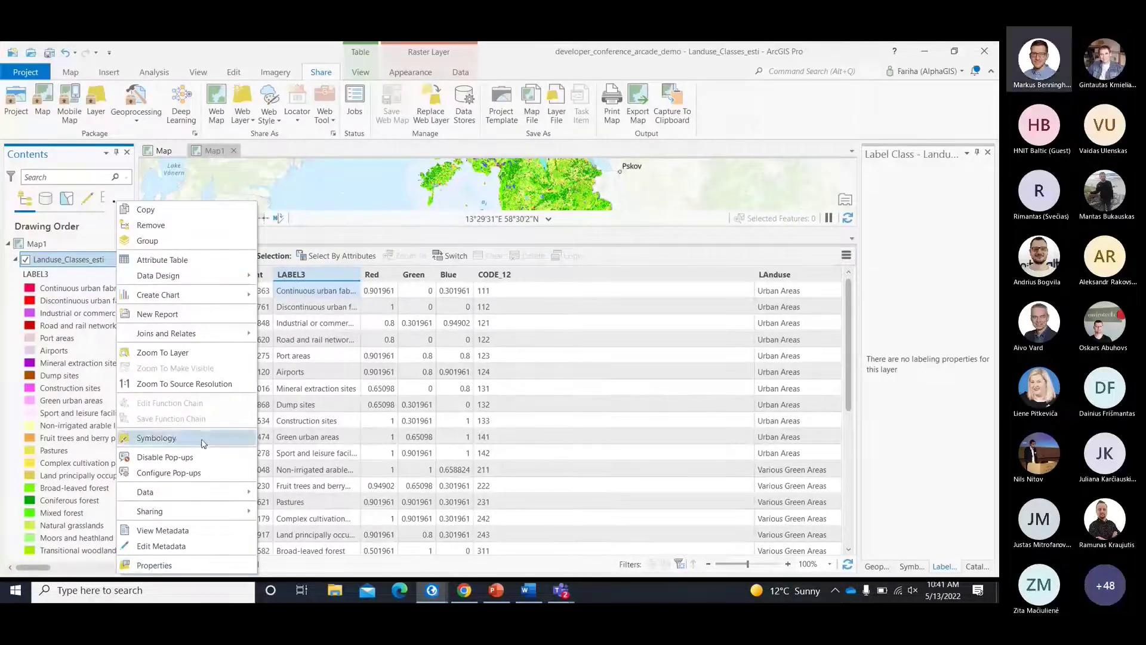
{"action": "left_click", "coordinate": [156, 437]}
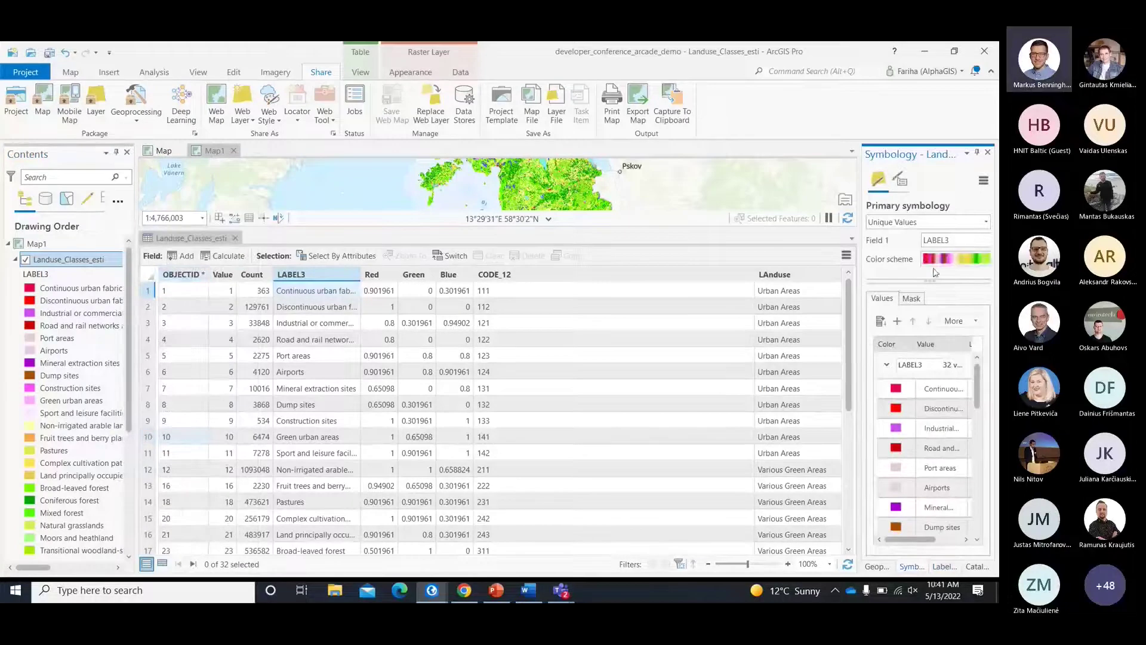
{"action": "left_click_drag", "start_coordinate": [859, 264], "coordinate": [707, 265]}
{"action": "left_click", "coordinate": [925, 241]}
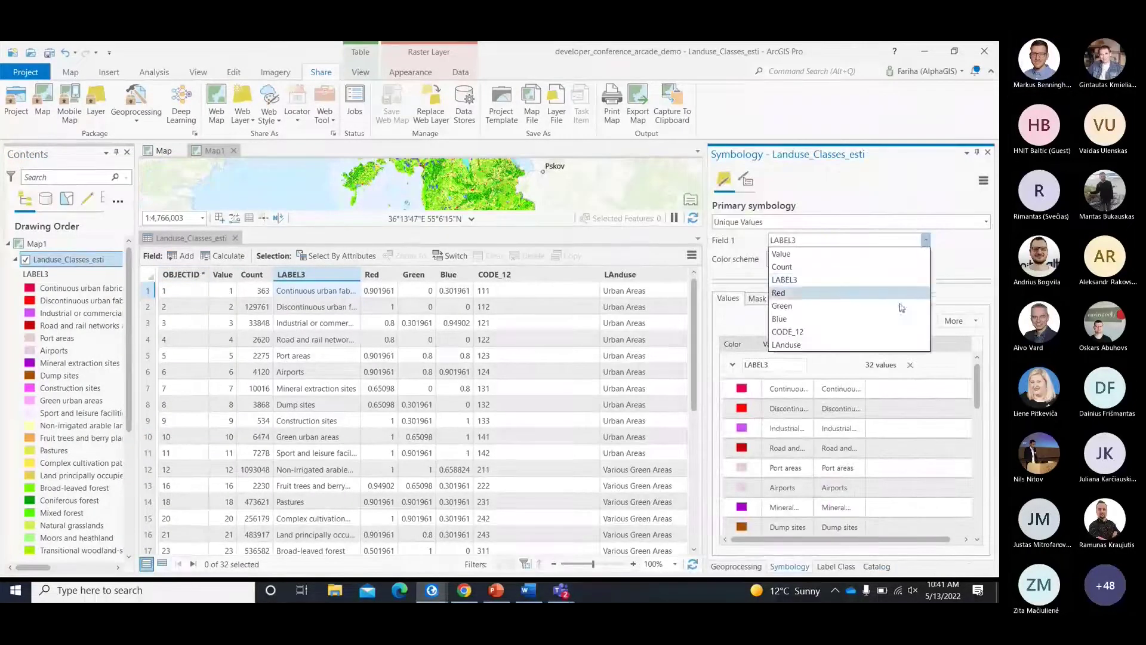
{"action": "left_click", "coordinate": [897, 346]}
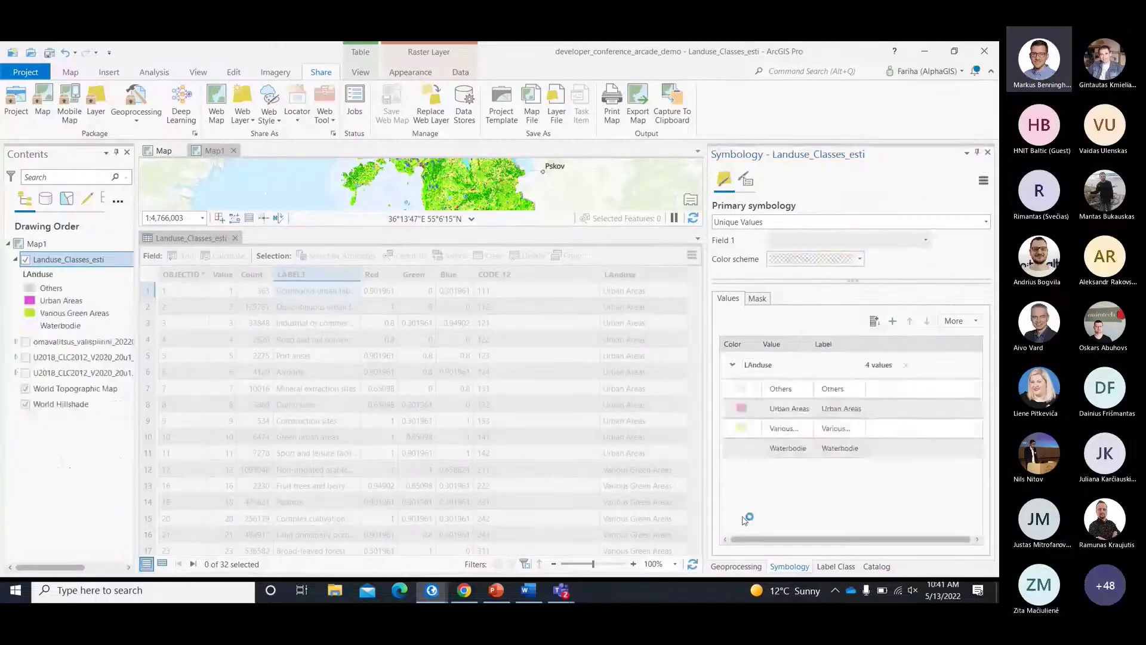
{"action": "left_click_drag", "start_coordinate": [500, 231], "coordinate": [488, 482]}
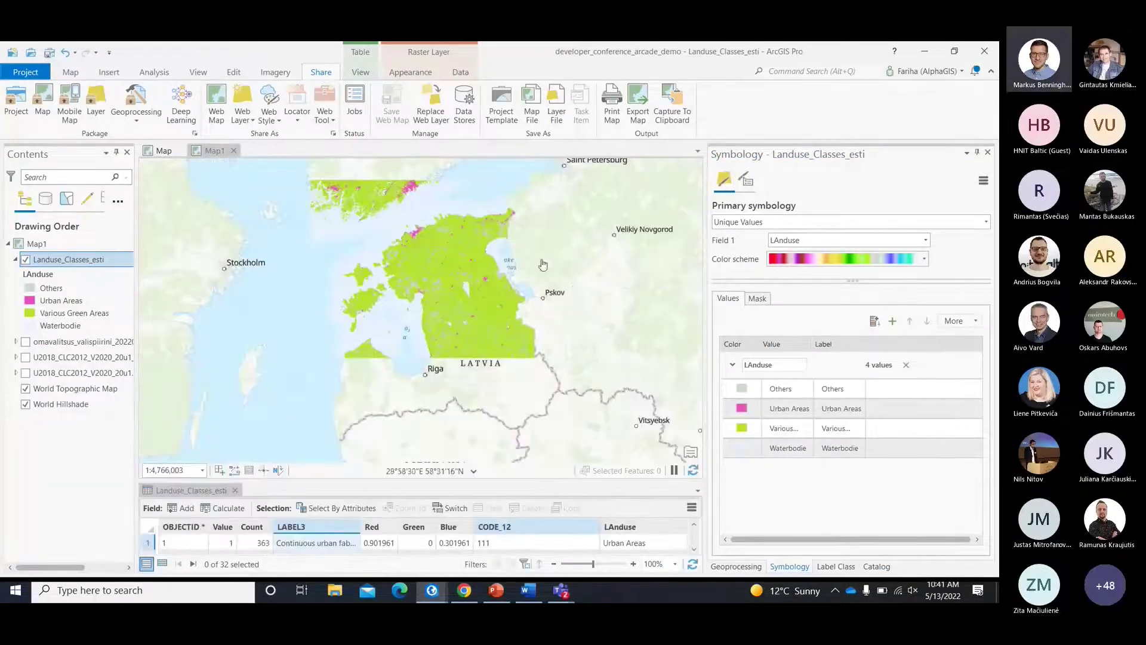
{"action": "left_click", "coordinate": [542, 313]}
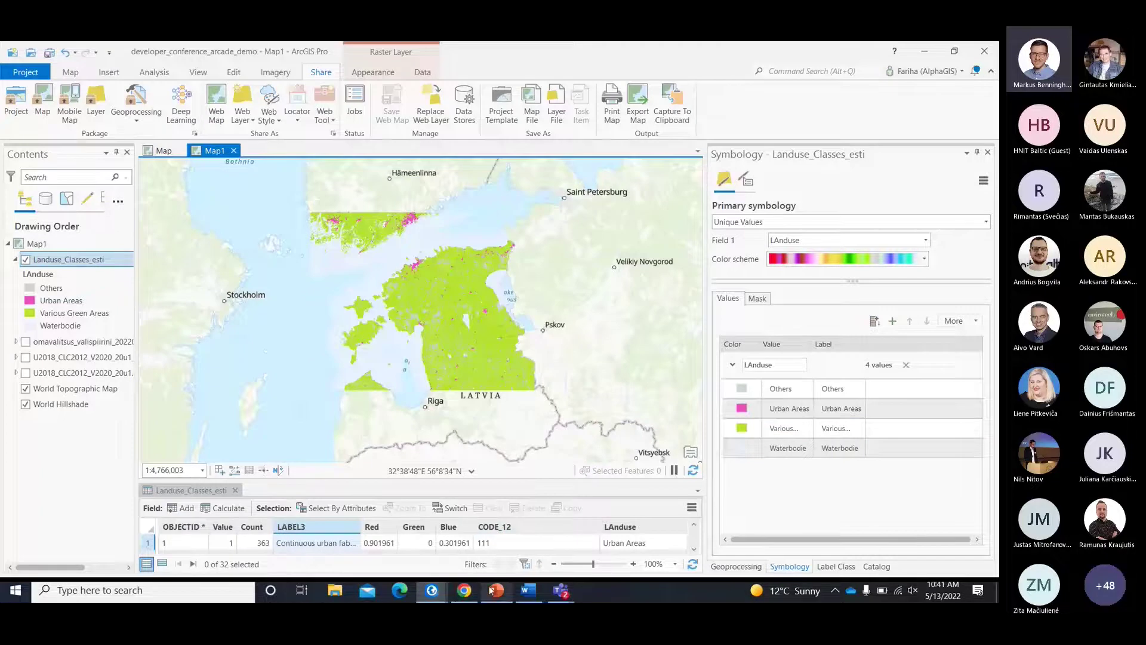
- Switch to the Arcade_demo_-online web map in Chrome and add a label class to the observations layer
{"action": "left_click", "coordinate": [463, 591]}
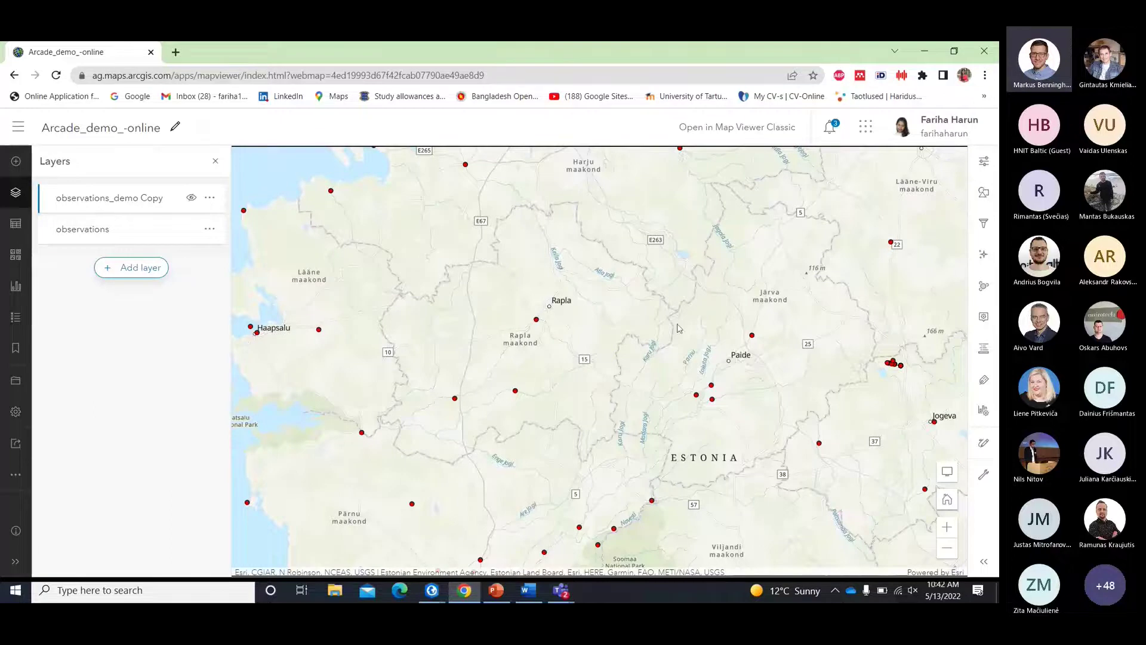
{"action": "left_click_drag", "start_coordinate": [679, 327], "coordinate": [636, 348]}
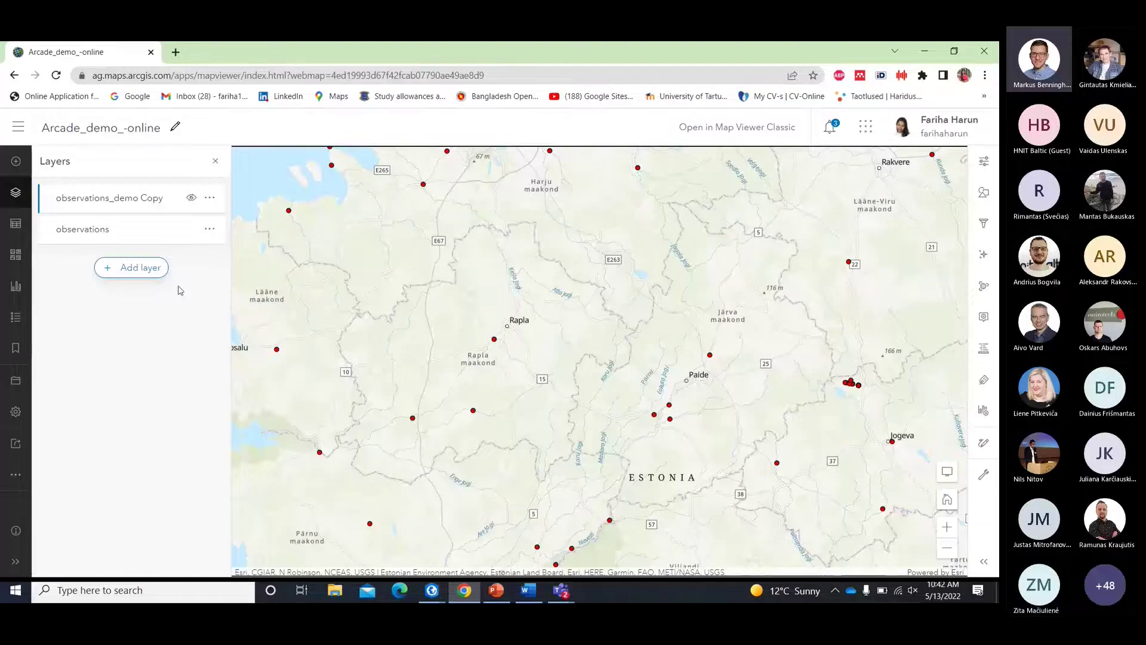
{"action": "left_click", "coordinate": [173, 227]}
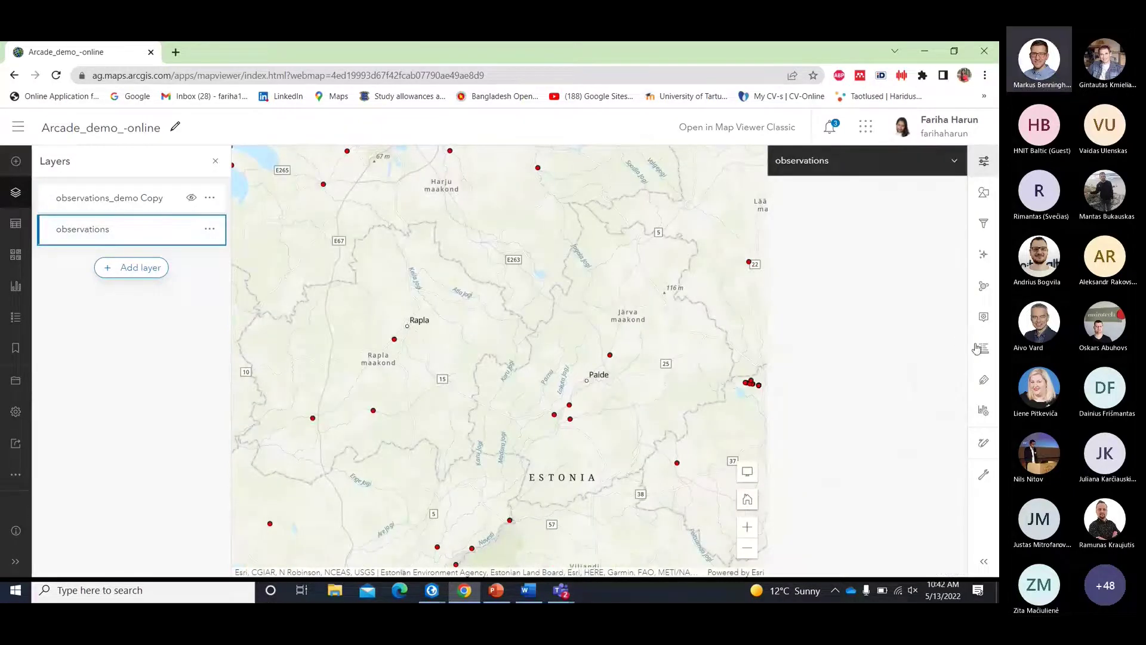
{"action": "left_click", "coordinate": [984, 381]}
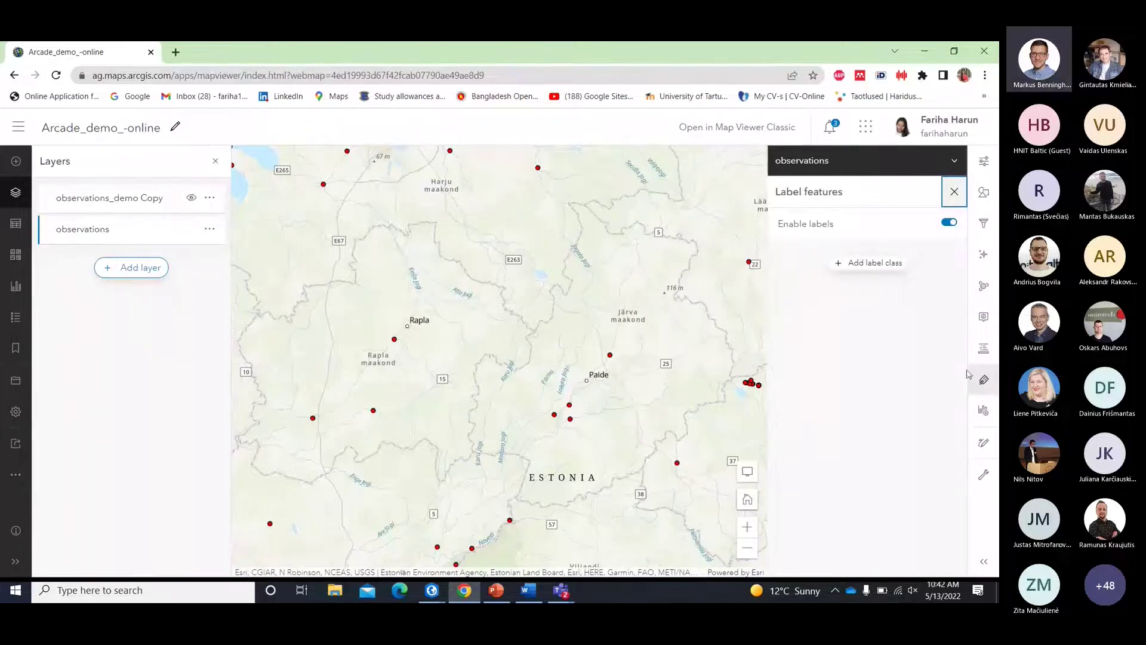
{"action": "left_click", "coordinate": [984, 200]}
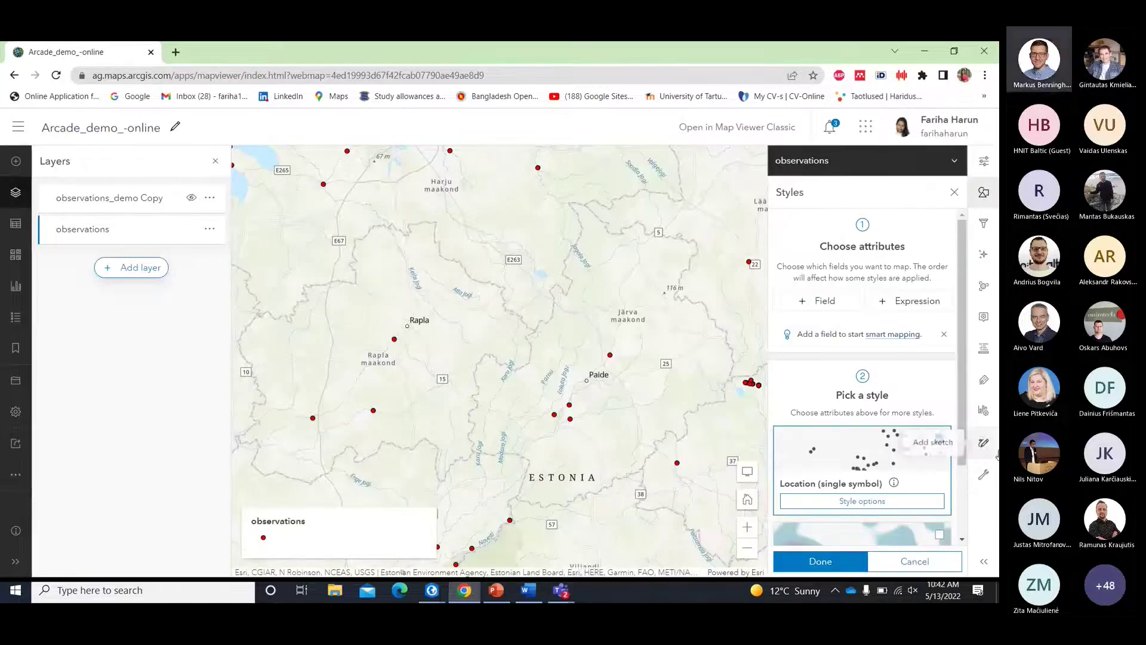
{"action": "left_click", "coordinate": [984, 379]}
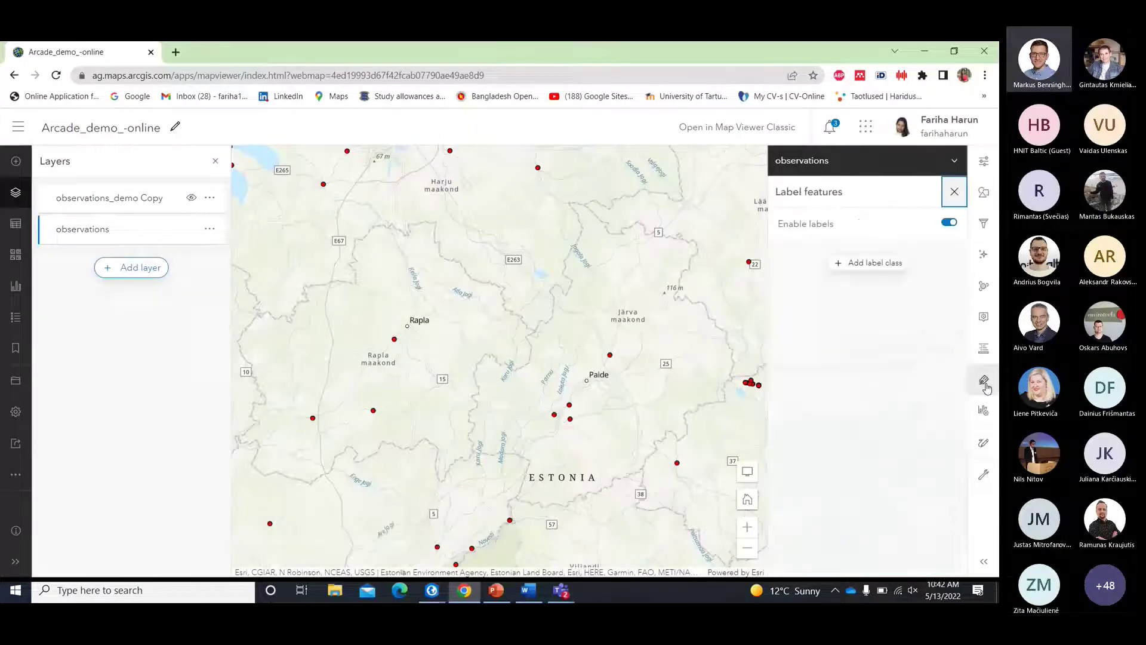
{"action": "left_click", "coordinate": [852, 267]}
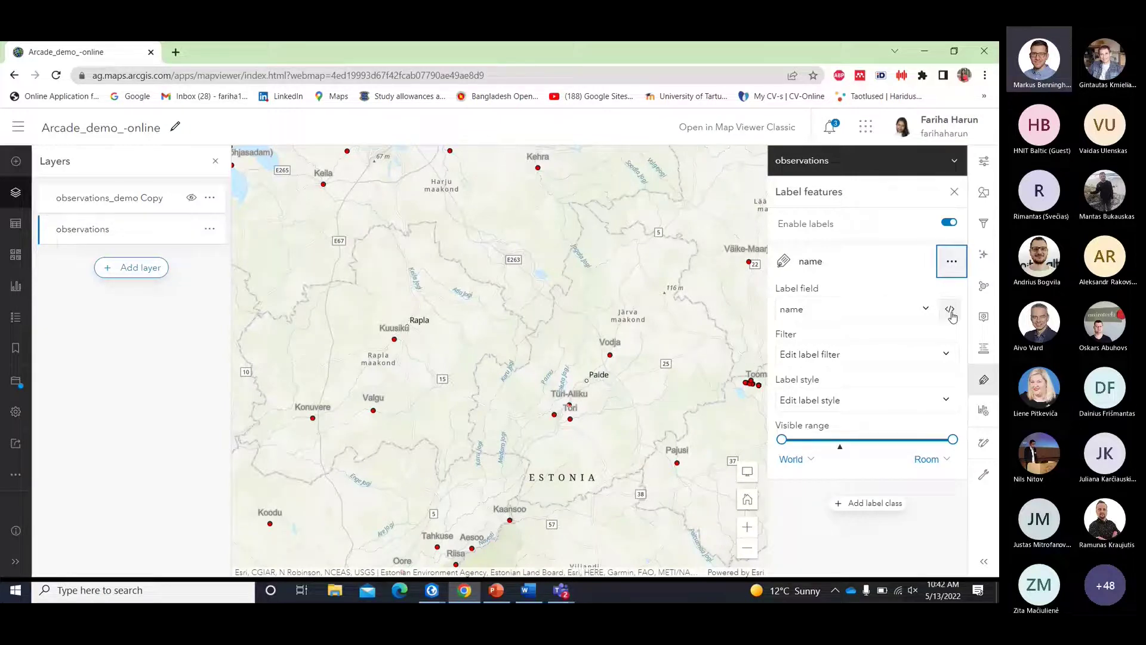
- Open the custom label expression editor for the observations layer and look through the available feature fields
{"action": "left_click", "coordinate": [950, 310]}
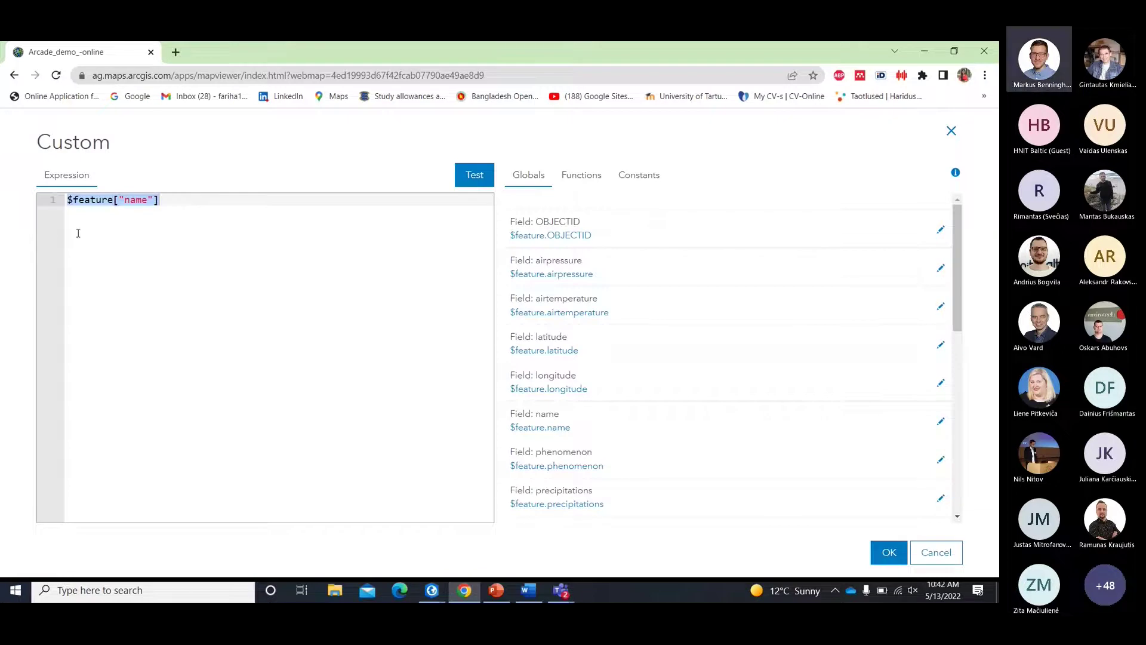
{"action": "scroll", "coordinate": [650, 298], "scroll_direction": "down", "scroll_amount": 10}
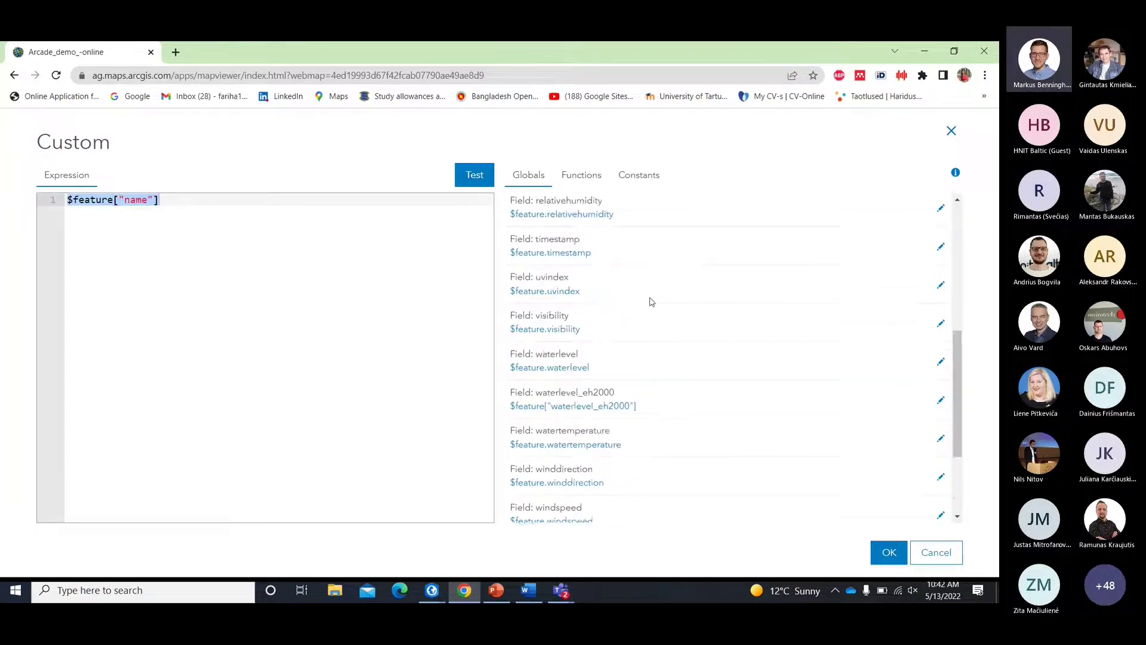
{"action": "scroll", "coordinate": [657, 390], "scroll_direction": "down", "scroll_amount": 2}
{"action": "scroll", "coordinate": [619, 412], "scroll_direction": "up", "scroll_amount": 10}
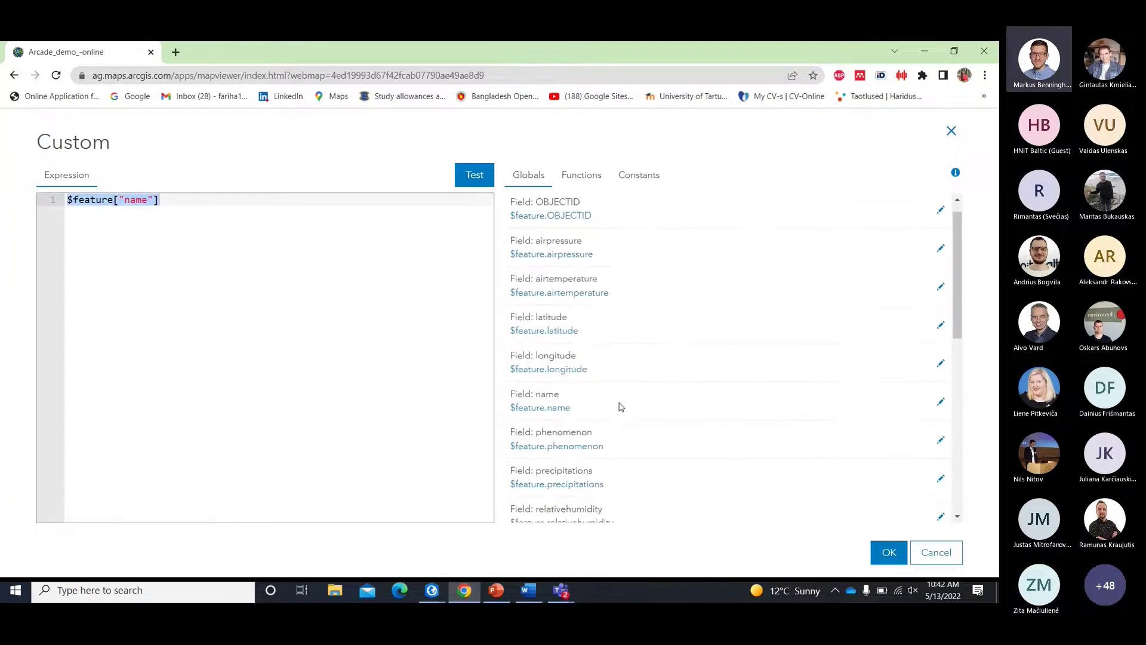
{"action": "scroll", "coordinate": [615, 358], "scroll_direction": "down", "scroll_amount": 10}
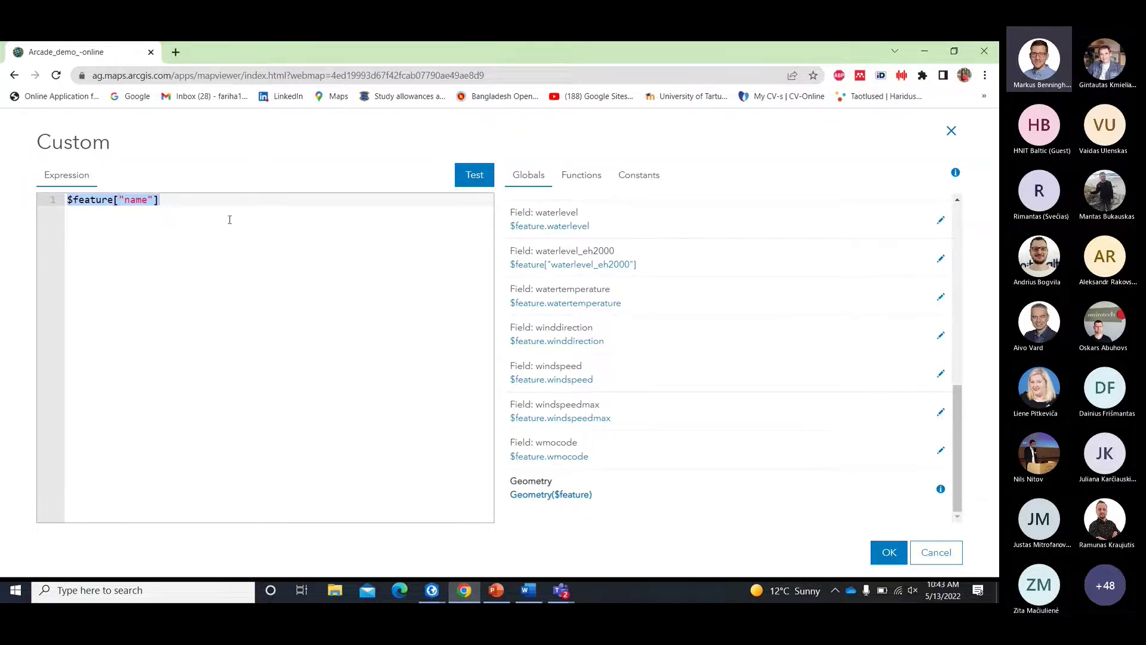
{"action": "left_click", "coordinate": [201, 207]}
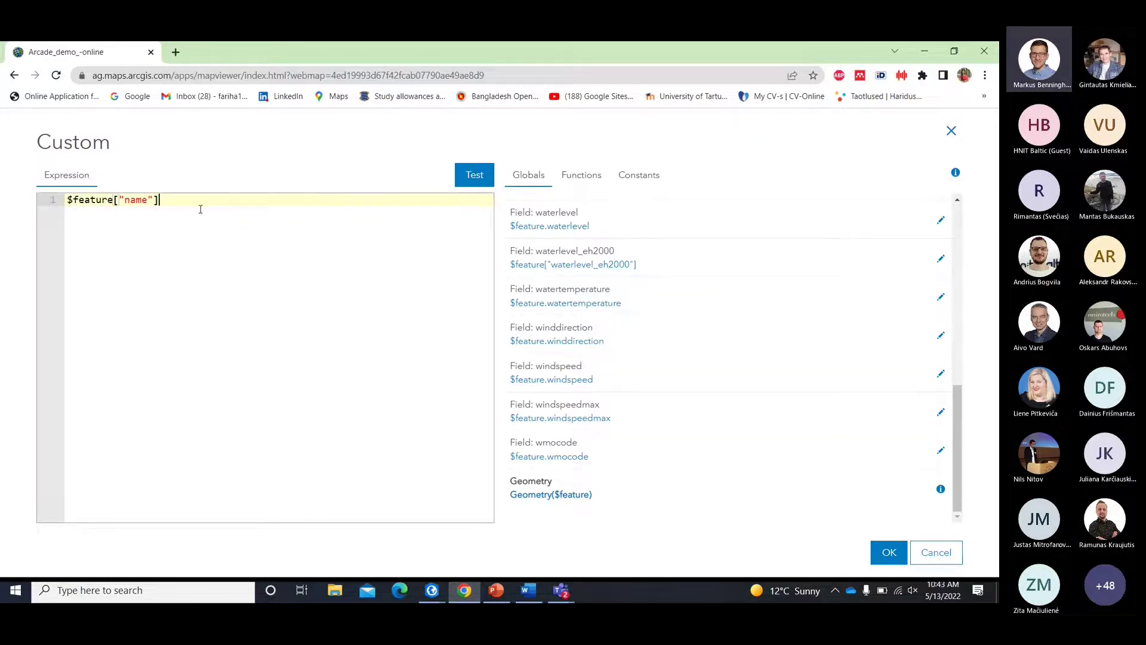
- Replace the label expression with the "Modifying third demo- online" tempcategory code copied from the Word document
{"action": "left_click", "coordinate": [526, 590]}
{"action": "left_click_drag", "start_coordinate": [406, 467], "coordinate": [285, 398]}
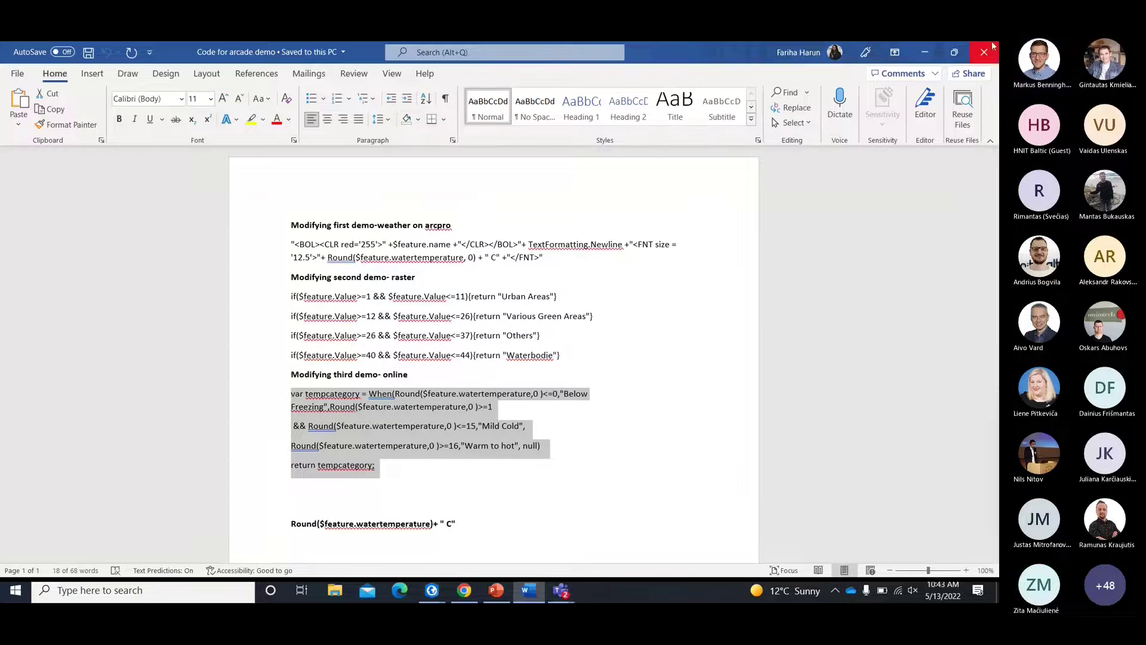
{"action": "left_click", "coordinate": [925, 53]}
{"action": "left_click_drag", "start_coordinate": [158, 200], "coordinate": [63, 199]}
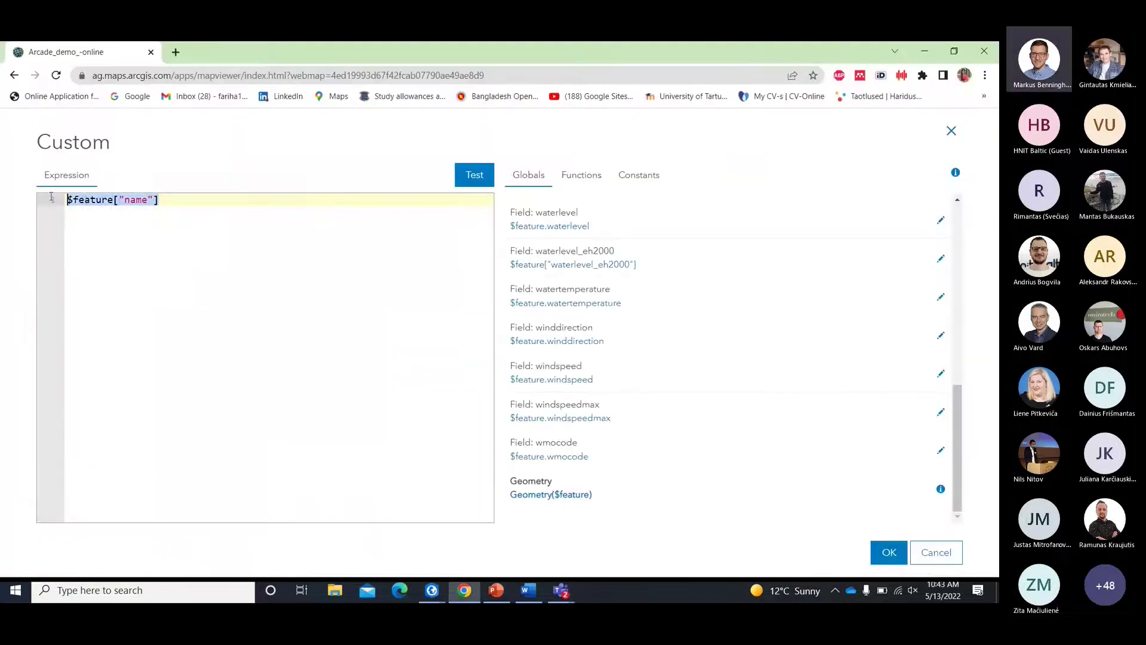
{"action": "key", "text": "ctrl+v"}
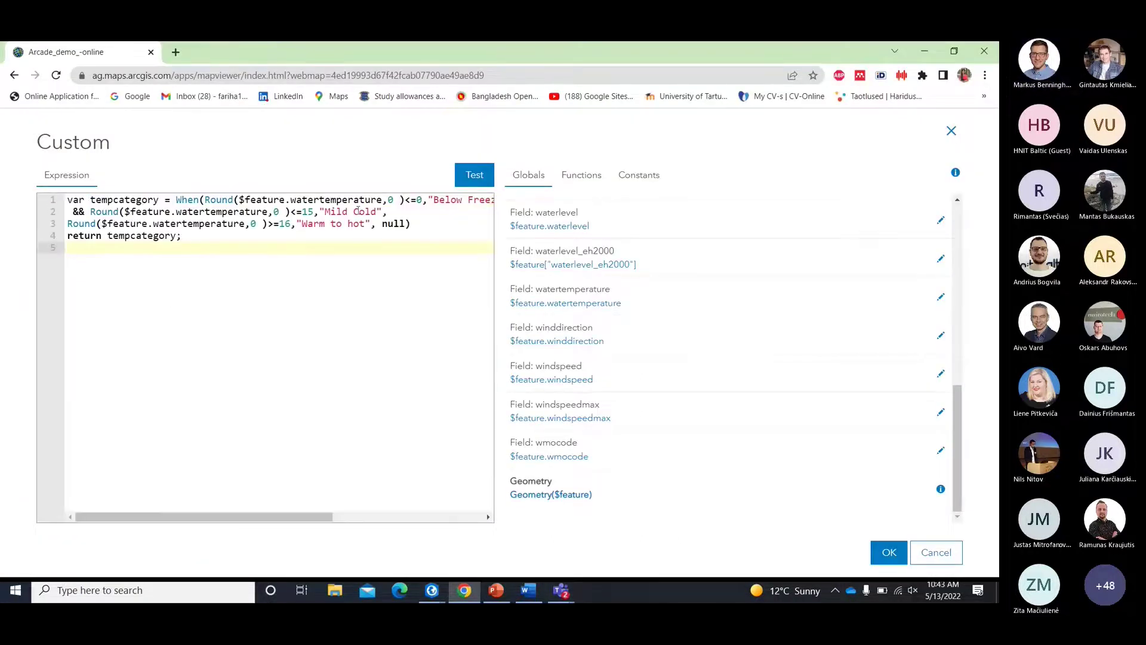
- Add line breaks to the tempcategory expression before "Below Freezing" and after the closing null argument
{"action": "left_click", "coordinate": [428, 199]}
{"action": "key", "text": "Return"}
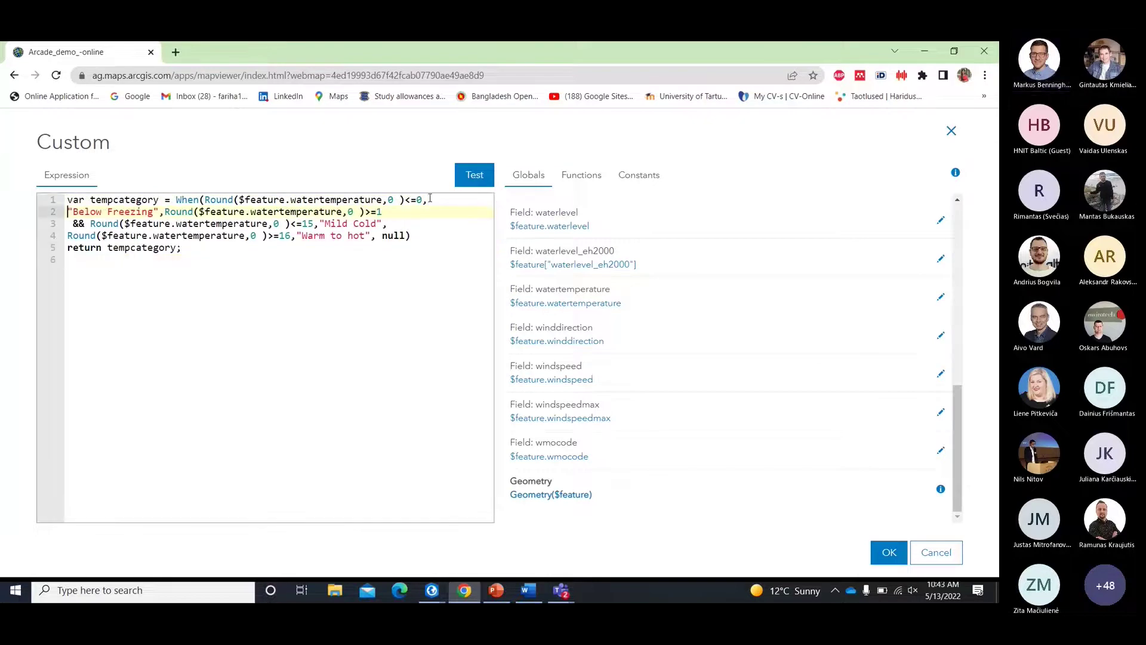
{"action": "left_click", "coordinate": [422, 234]}
{"action": "key", "text": "Return"}
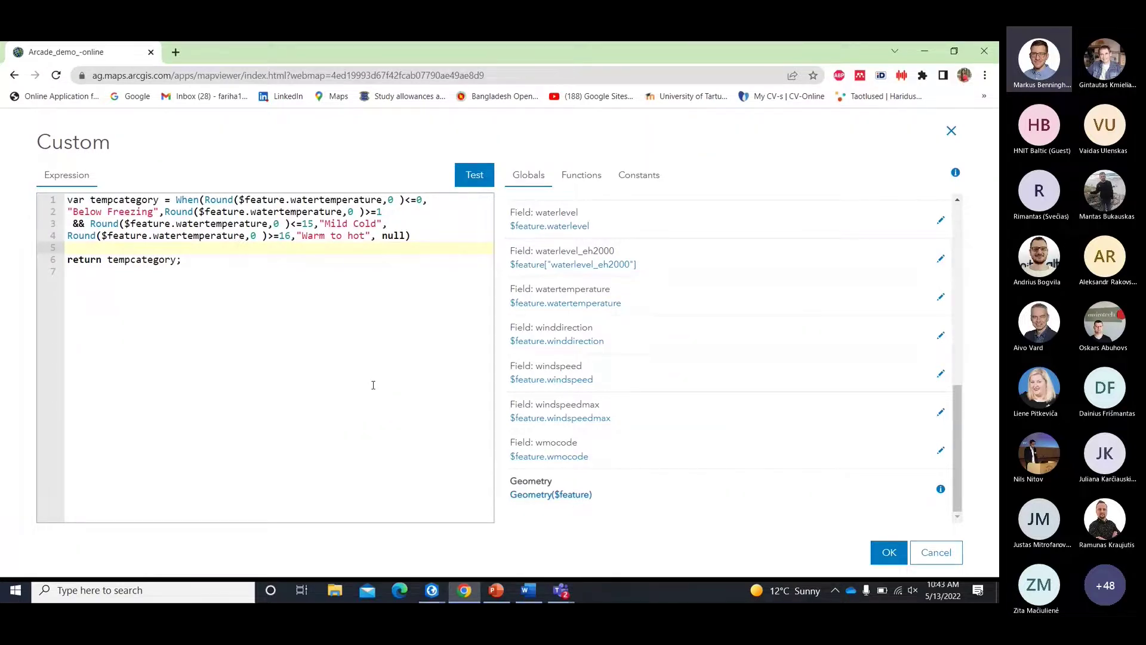
- Test the tempcategory expression and apply it as the labels of the observations layer
{"action": "left_click_drag", "start_coordinate": [67, 260], "coordinate": [100, 260]}
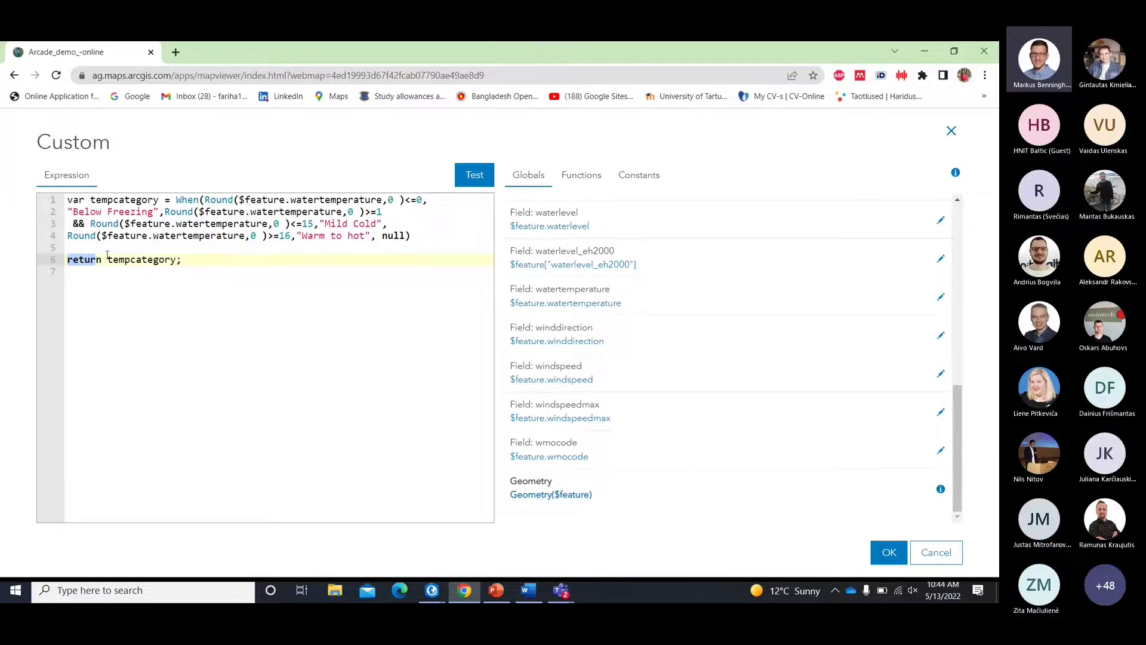
{"action": "left_click", "coordinate": [470, 176]}
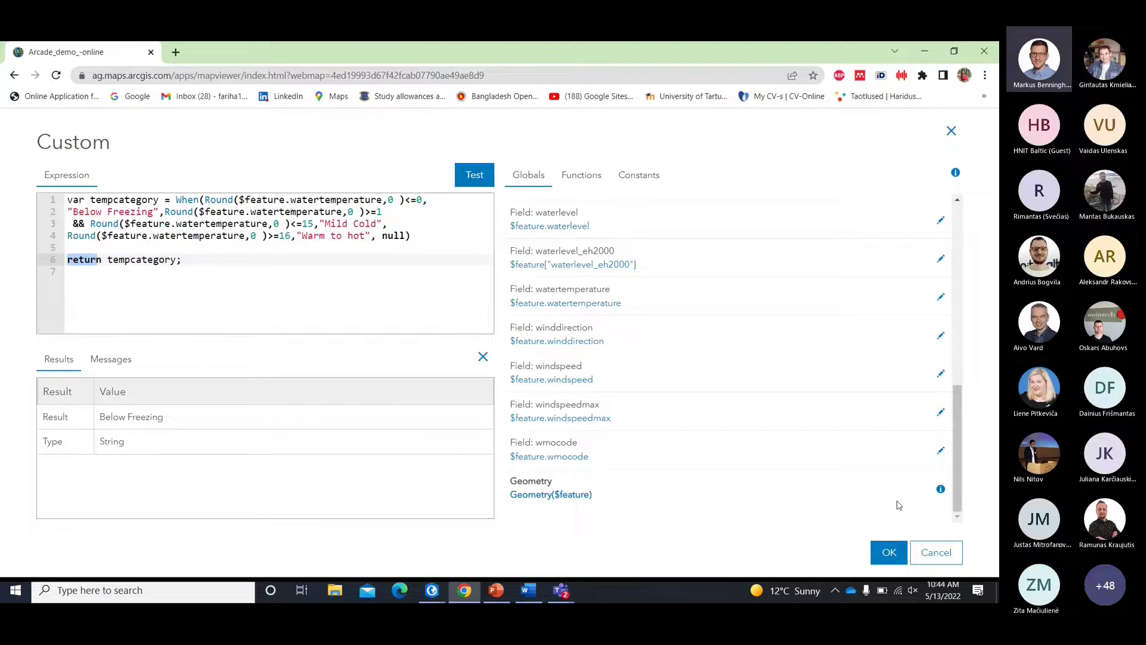
{"action": "left_click", "coordinate": [888, 551]}
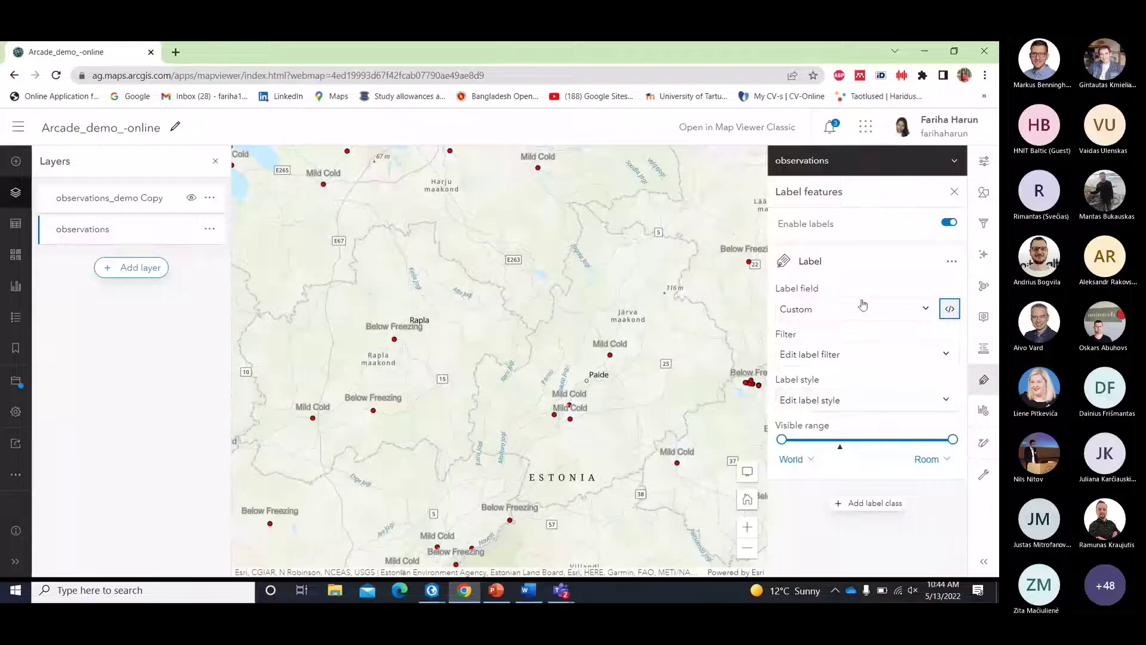
- Examine the single-symbol style options and symbol settings of the observations layer, leaving the styling cancelled
{"action": "left_click", "coordinate": [986, 194]}
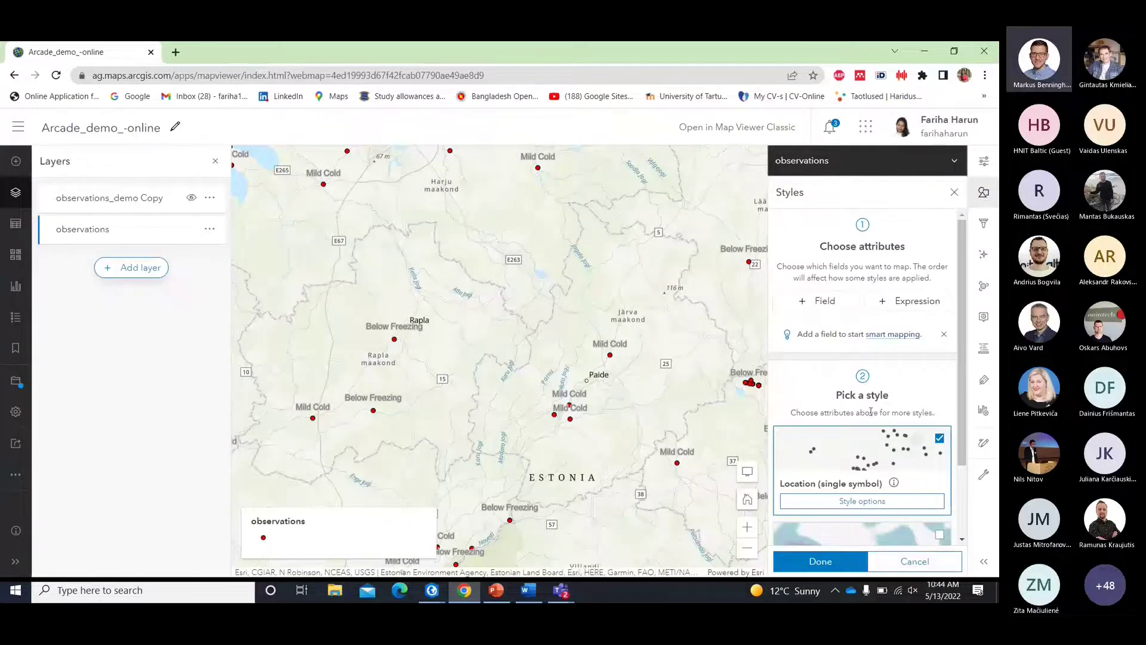
{"action": "scroll", "coordinate": [871, 411], "scroll_direction": "down", "scroll_amount": 2}
{"action": "scroll", "coordinate": [868, 448], "scroll_direction": "up", "scroll_amount": 2}
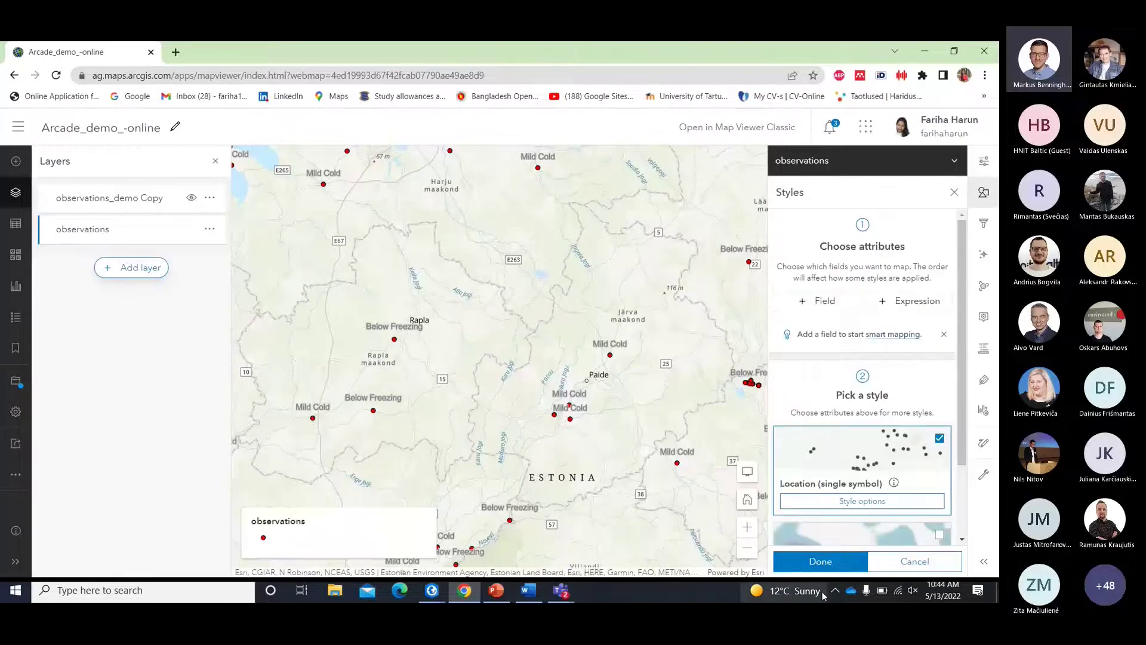
{"action": "scroll", "coordinate": [864, 500], "scroll_direction": "down", "scroll_amount": 2}
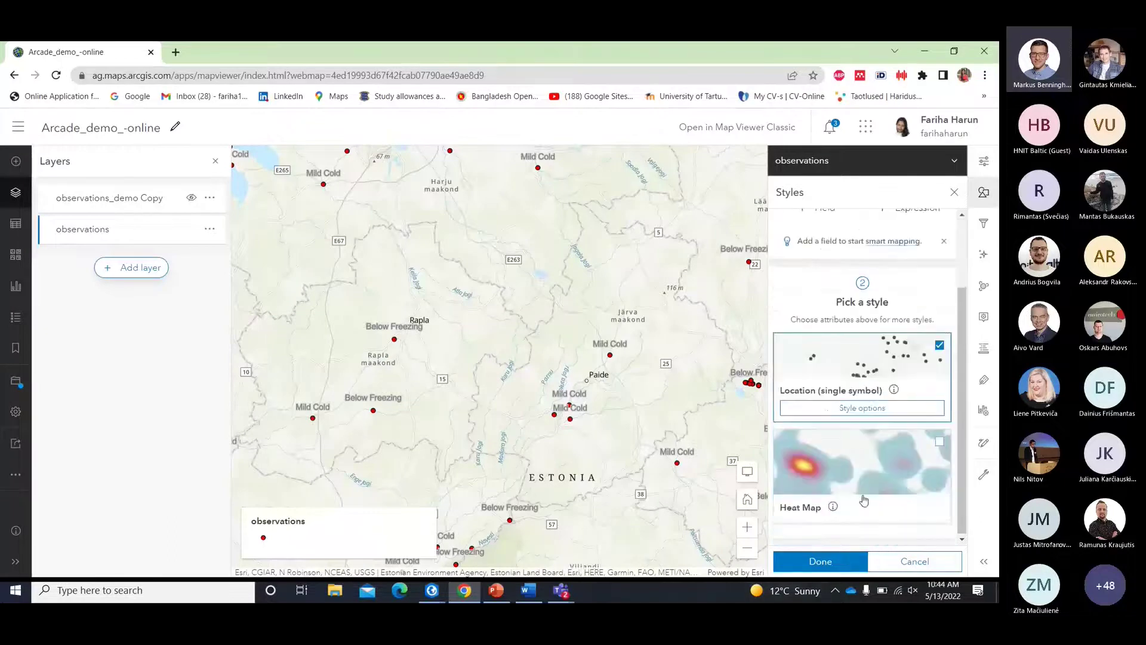
{"action": "left_click", "coordinate": [885, 352]}
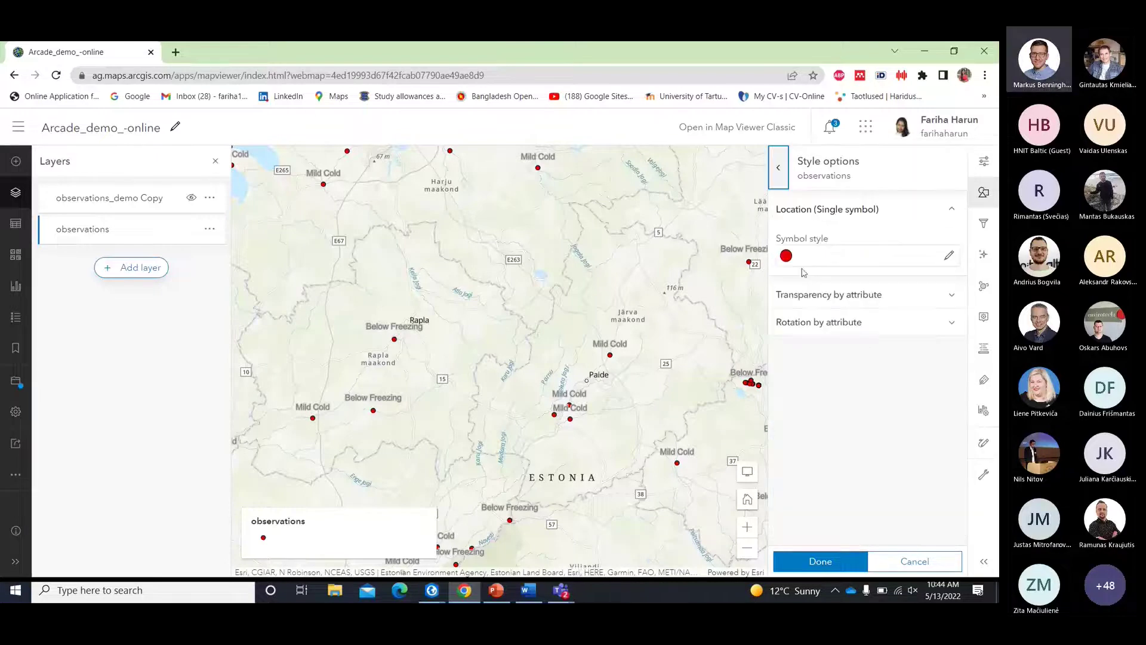
{"action": "left_click", "coordinate": [949, 256]}
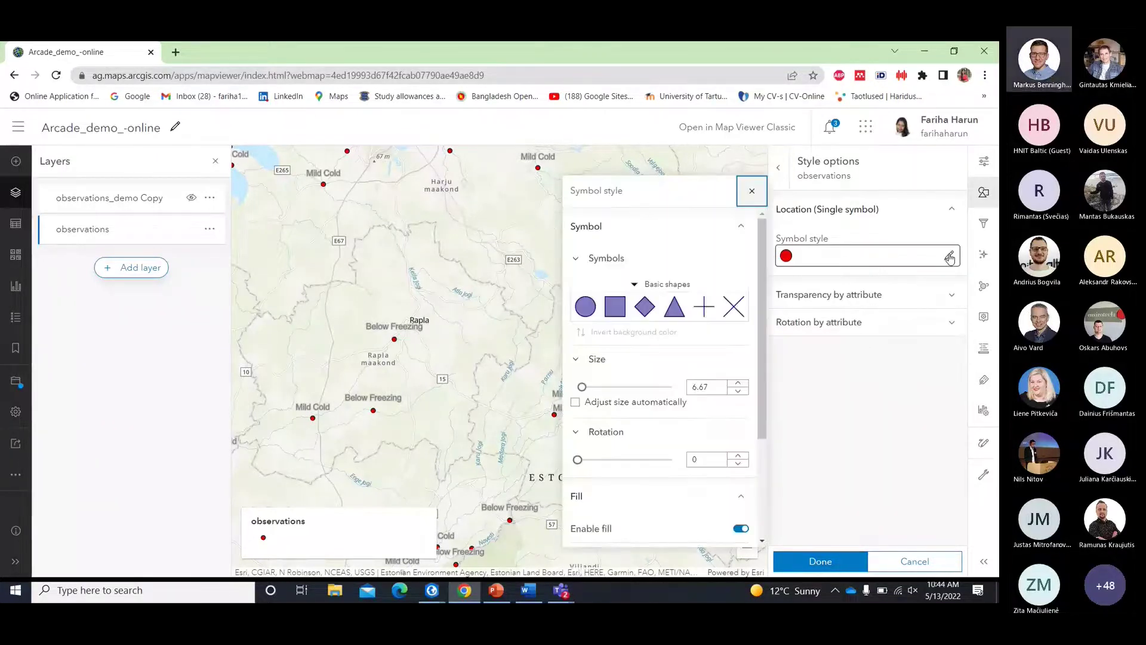
{"action": "left_click", "coordinate": [950, 256]}
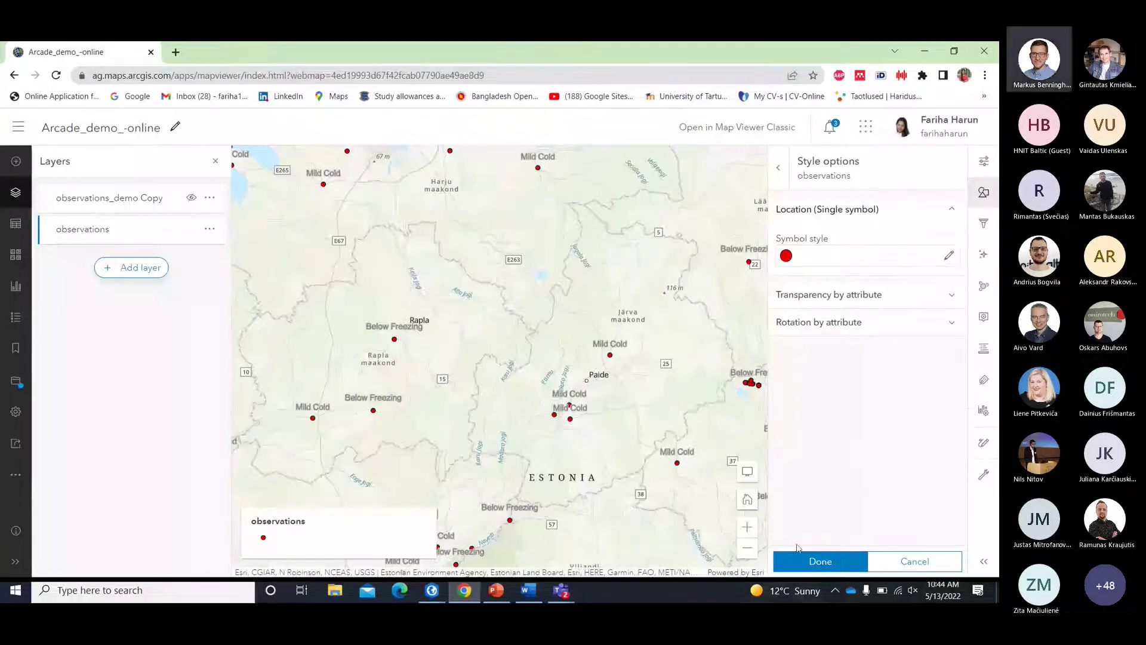
{"action": "left_click", "coordinate": [906, 561]}
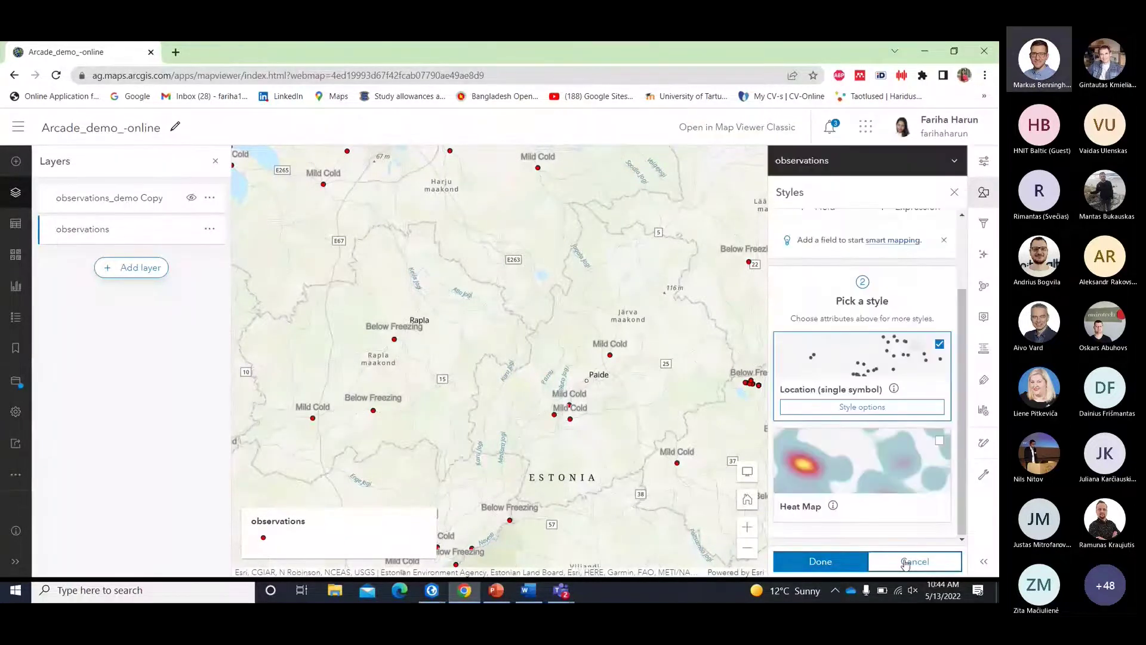
{"action": "left_click", "coordinate": [905, 561]}
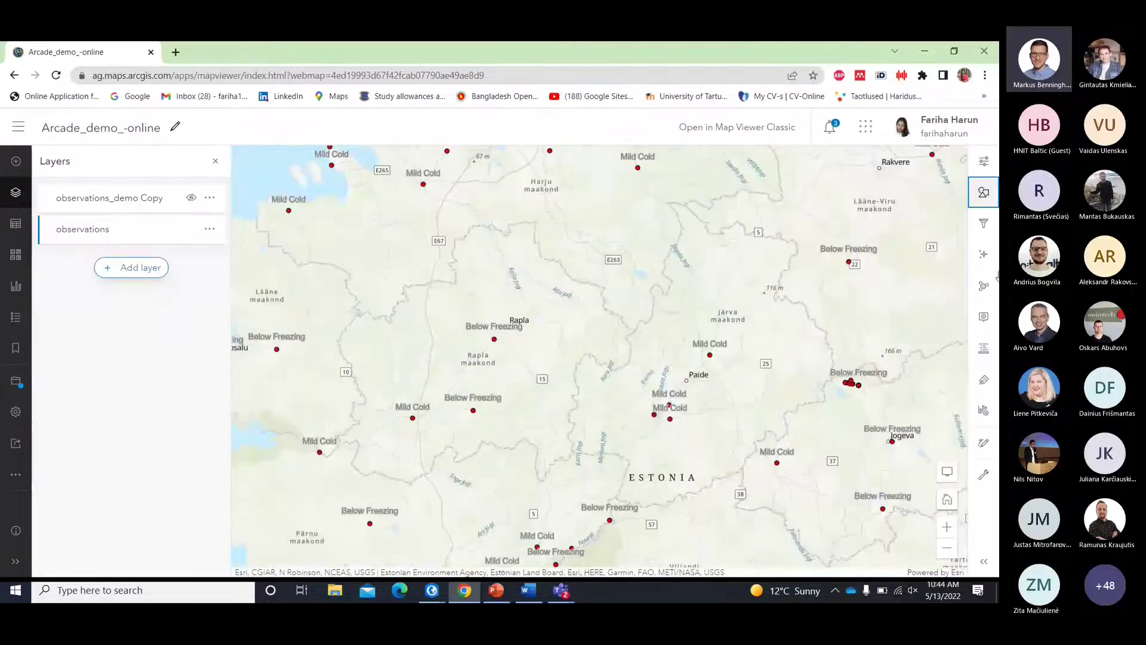
- Show the observations_demo Copy layer and examine its name and temperature labels and coloured points across northern Estonia
{"action": "scroll", "coordinate": [433, 489], "scroll_direction": "down", "scroll_amount": 5}
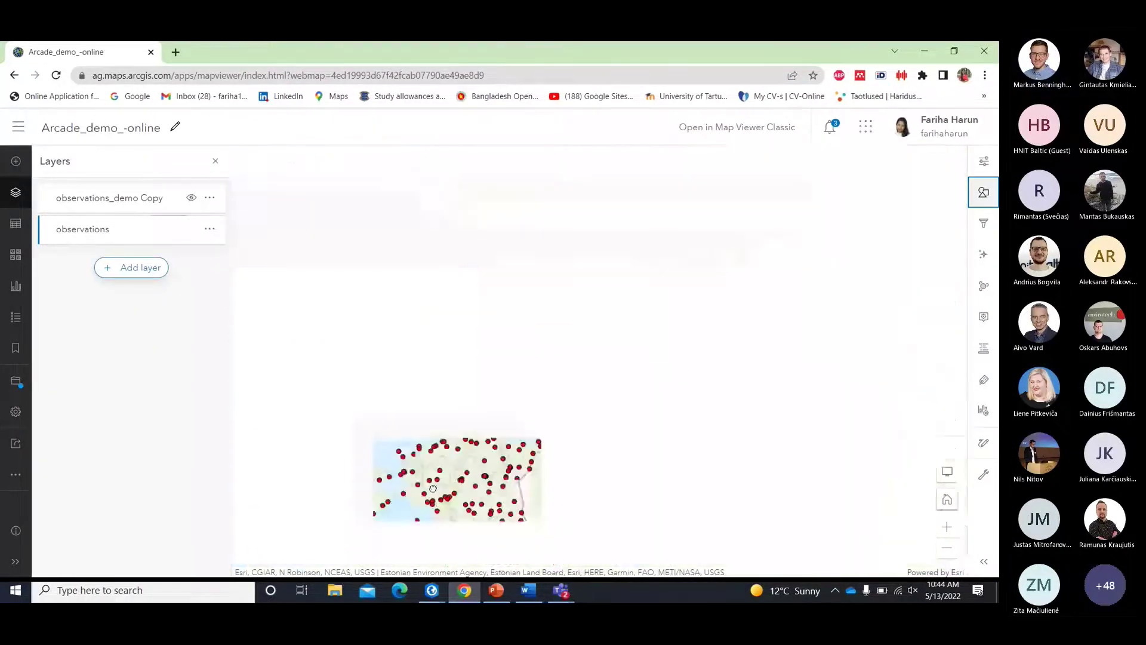
{"action": "scroll", "coordinate": [432, 488], "scroll_direction": "up", "scroll_amount": 4}
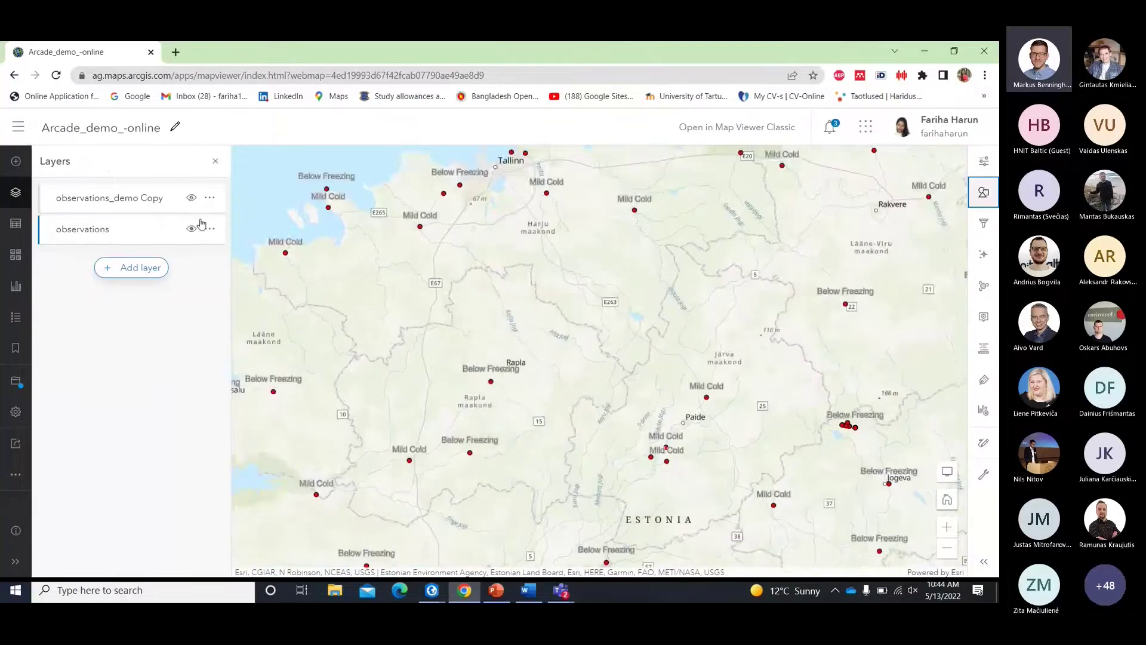
{"action": "left_click", "coordinate": [191, 197]}
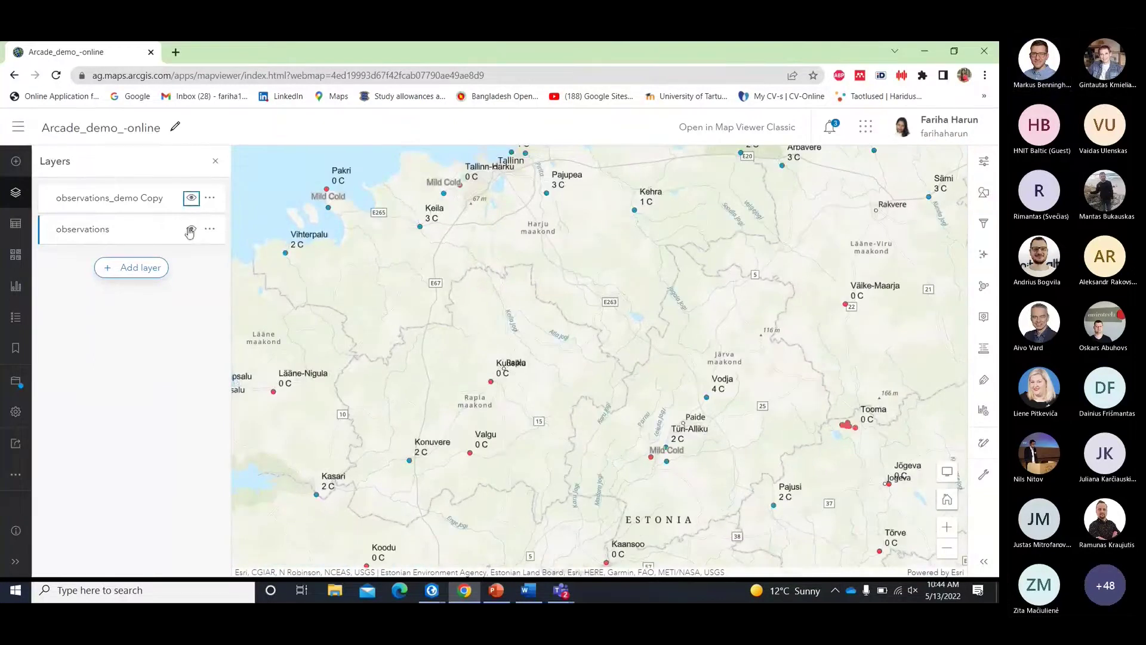
{"action": "left_click_drag", "start_coordinate": [487, 348], "coordinate": [479, 386]}
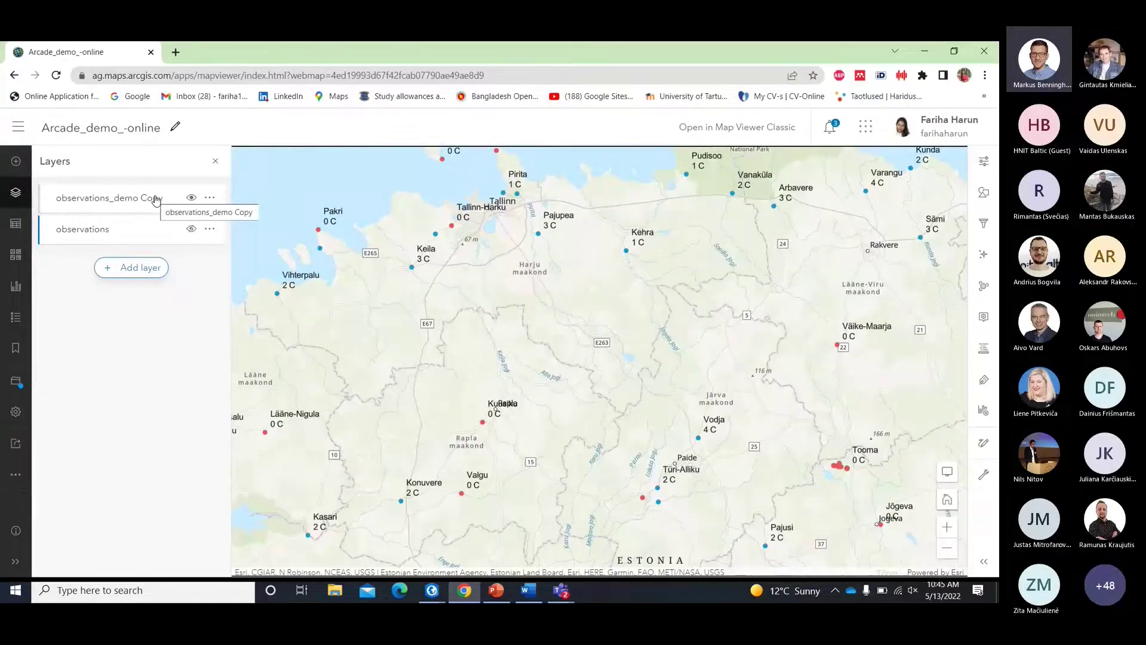
{"action": "left_click_drag", "start_coordinate": [463, 313], "coordinate": [397, 387]}
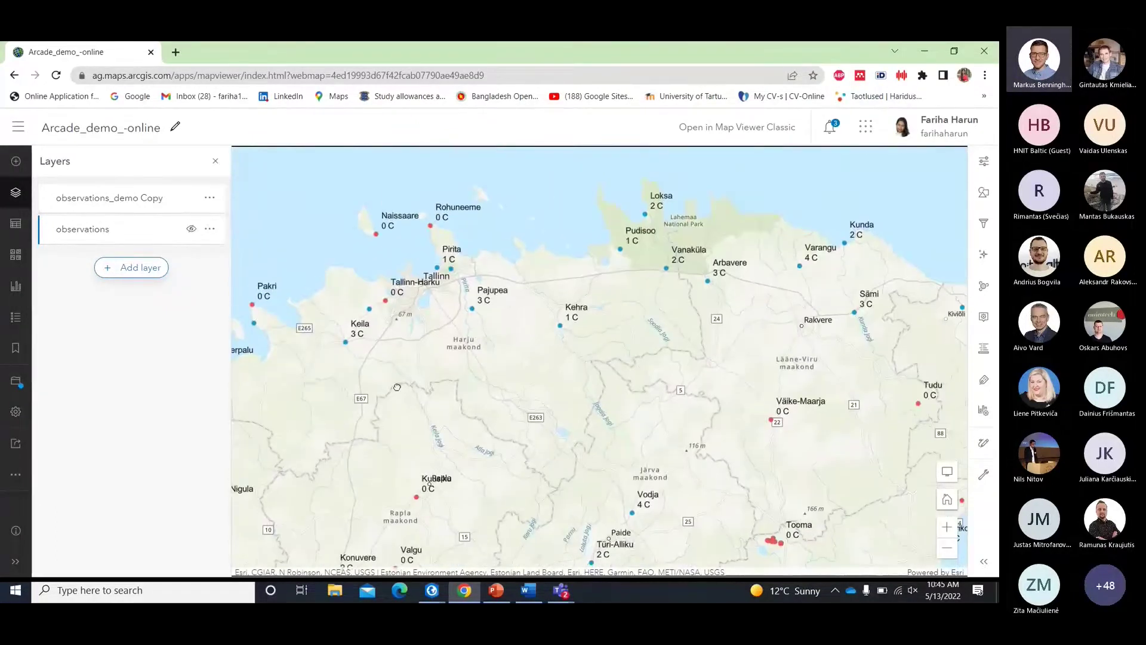
{"action": "left_click_drag", "start_coordinate": [641, 287], "coordinate": [612, 253]}
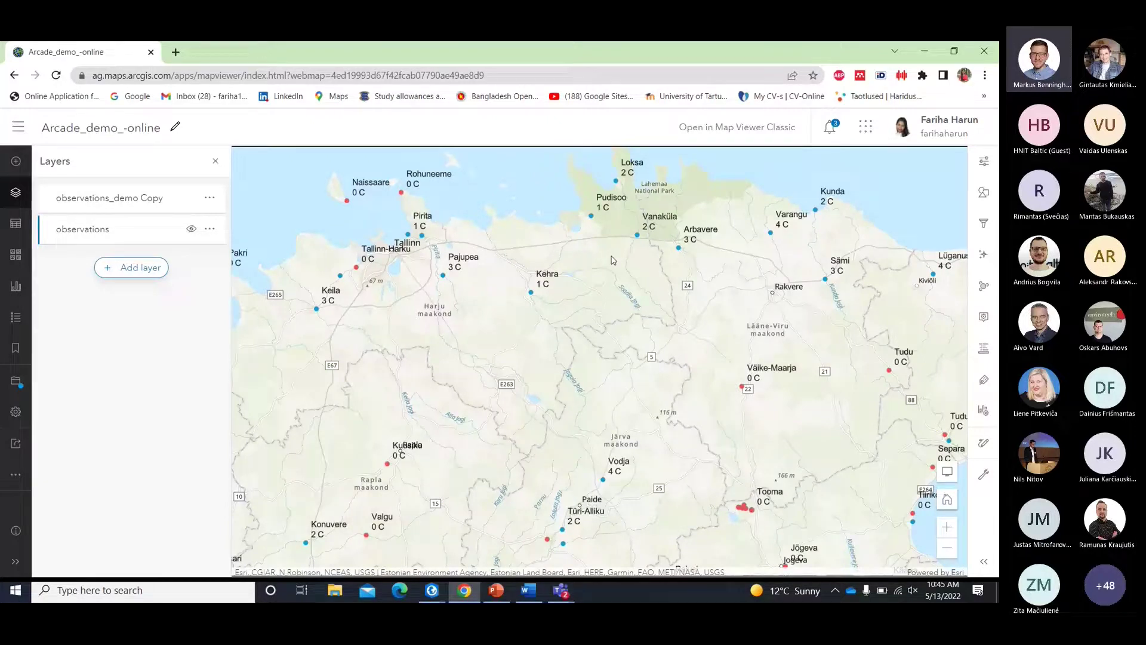
{"action": "left_click_drag", "start_coordinate": [743, 497], "coordinate": [722, 472]}
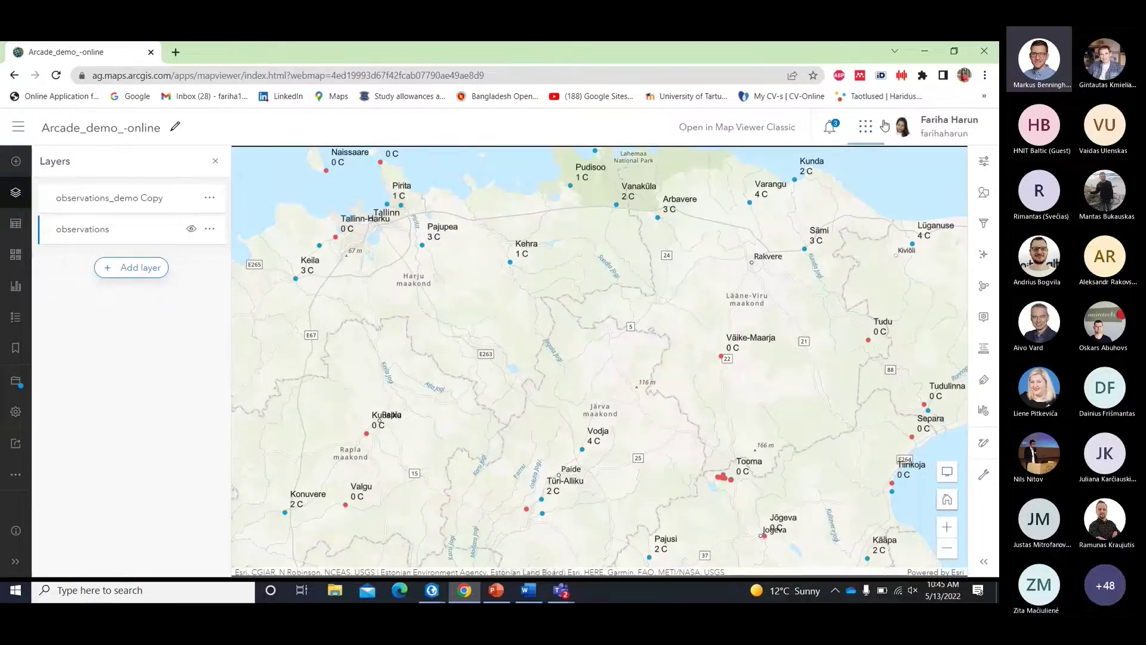
- Switch to the Attribute rule demo project in ArcGIS Pro and open the attribute rules of the Defektid-english layer
{"action": "mouse_move", "coordinate": [564, 597]}
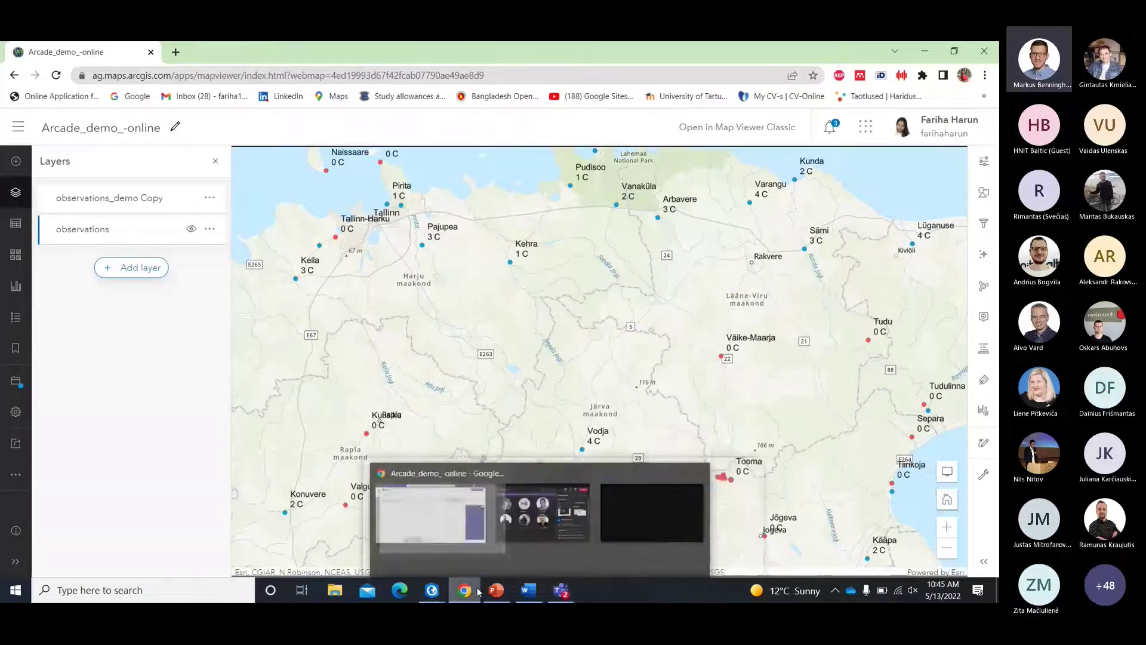
{"action": "mouse_move", "coordinate": [439, 597]}
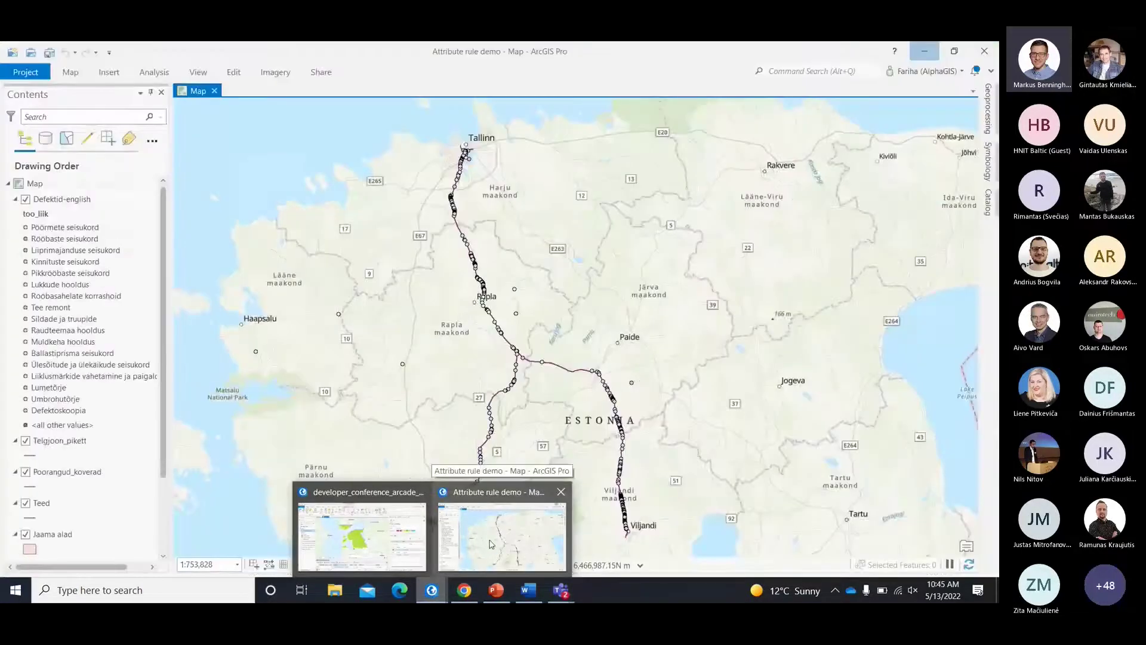
{"action": "left_click", "coordinate": [492, 544]}
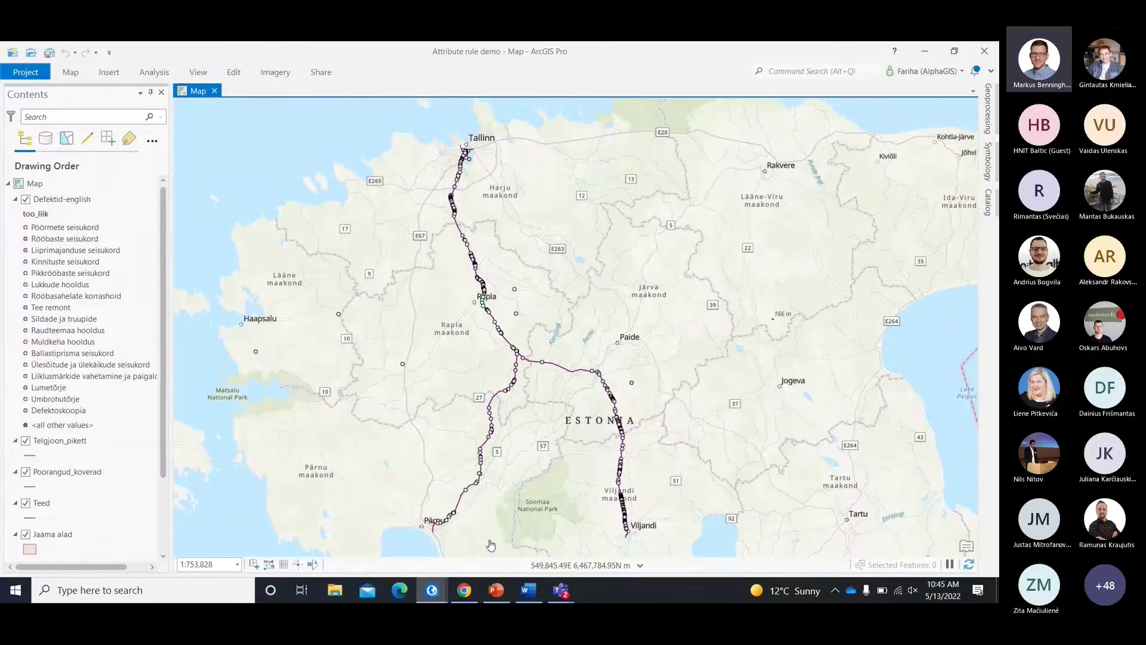
{"action": "right_click", "coordinate": [70, 204]}
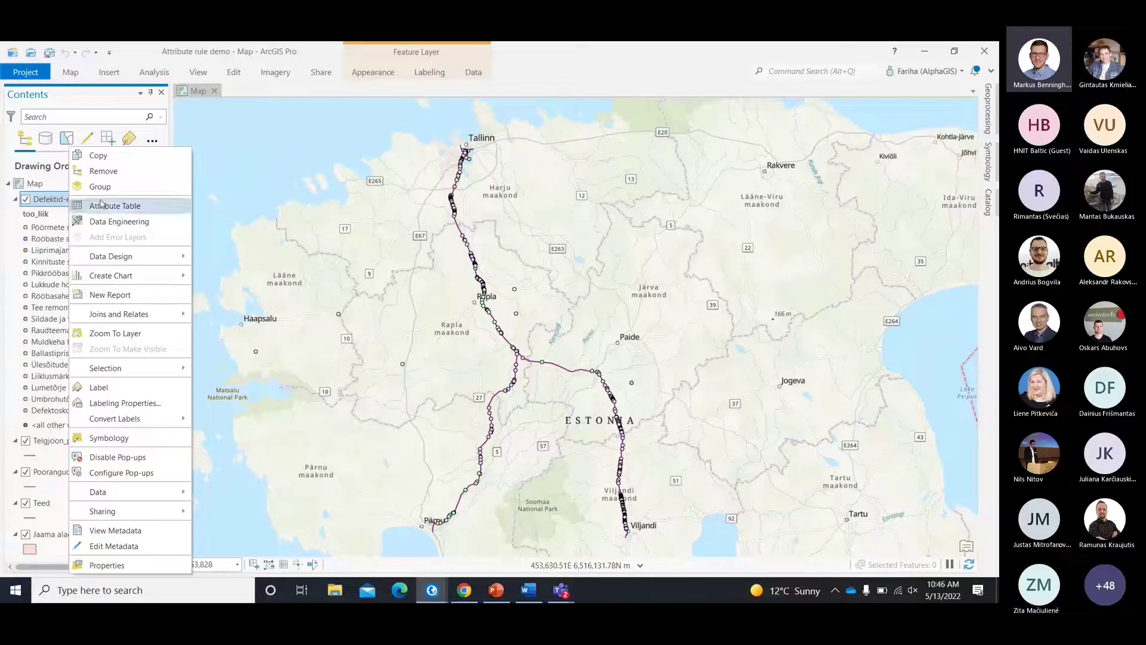
{"action": "right_click", "coordinate": [39, 199]}
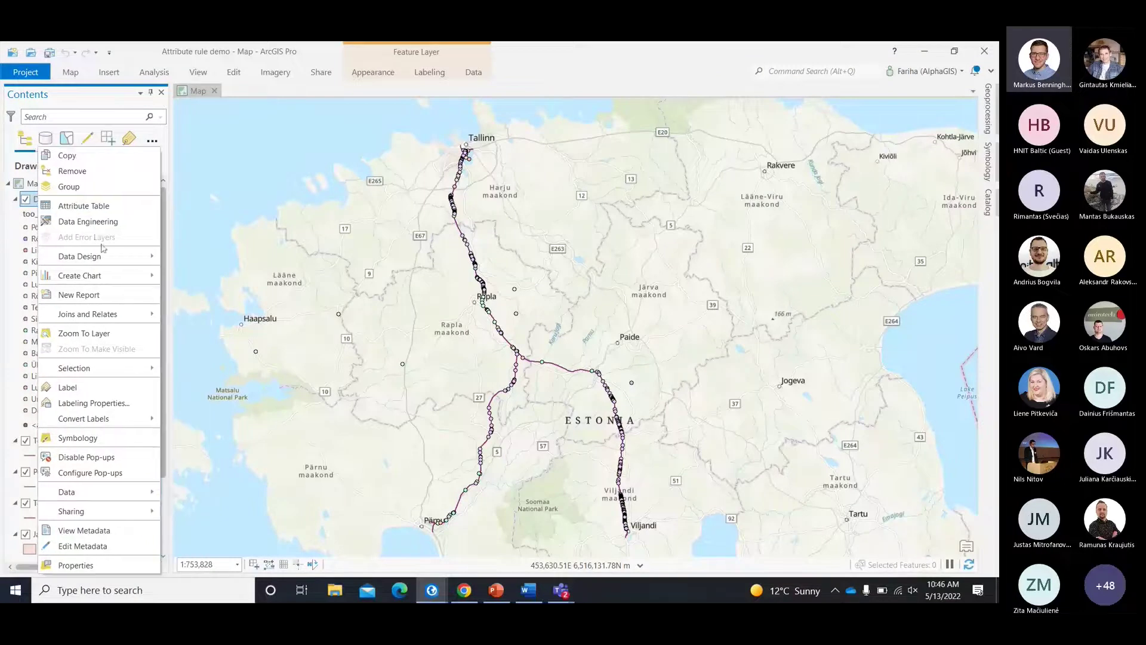
{"action": "mouse_move", "coordinate": [108, 261]}
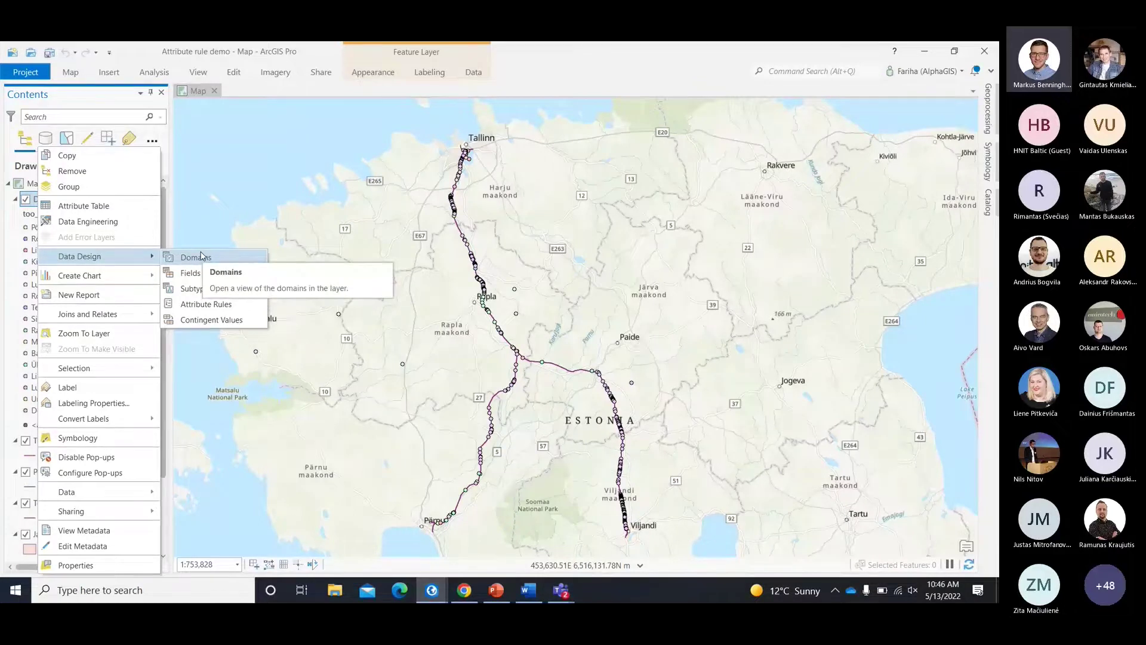
{"action": "left_click", "coordinate": [222, 306]}
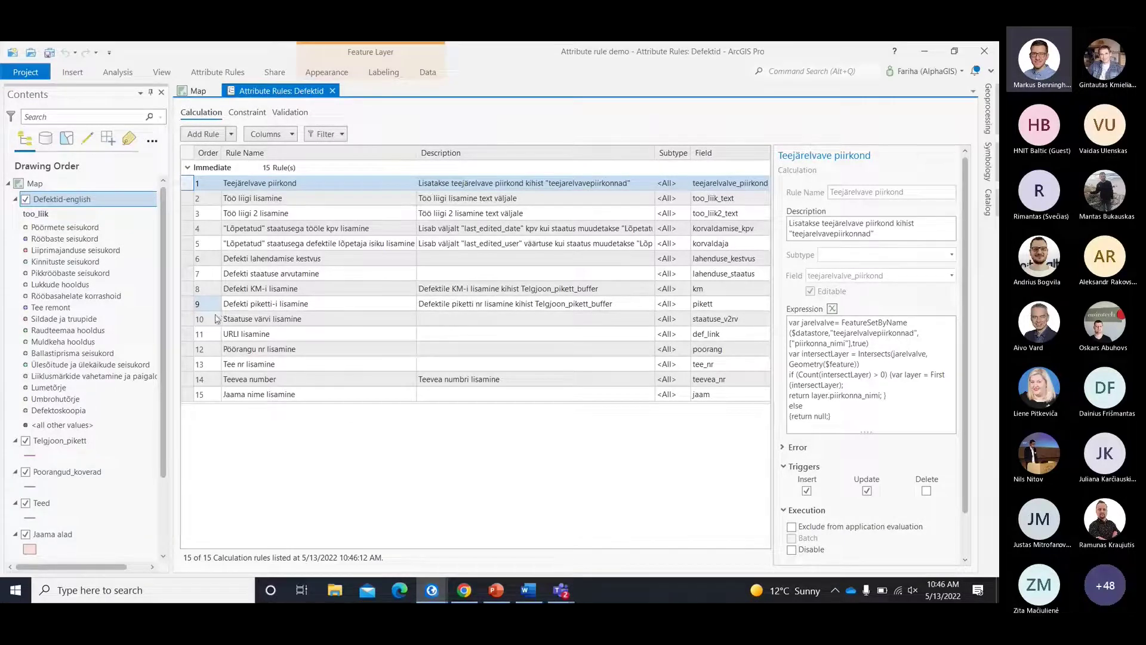
- Add a calculation rule named New and give it the Arcade expression copied from the Teejärelvave piirkond rule
{"action": "left_click_drag", "start_coordinate": [831, 417], "coordinate": [791, 320]}
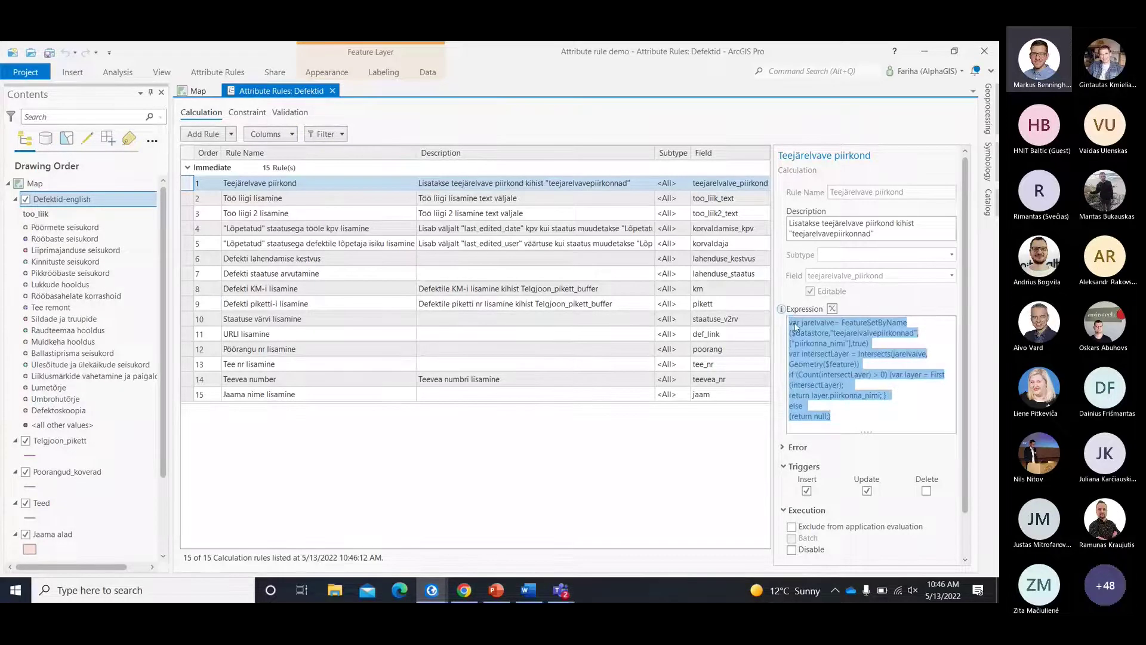
{"action": "left_click", "coordinate": [214, 134]}
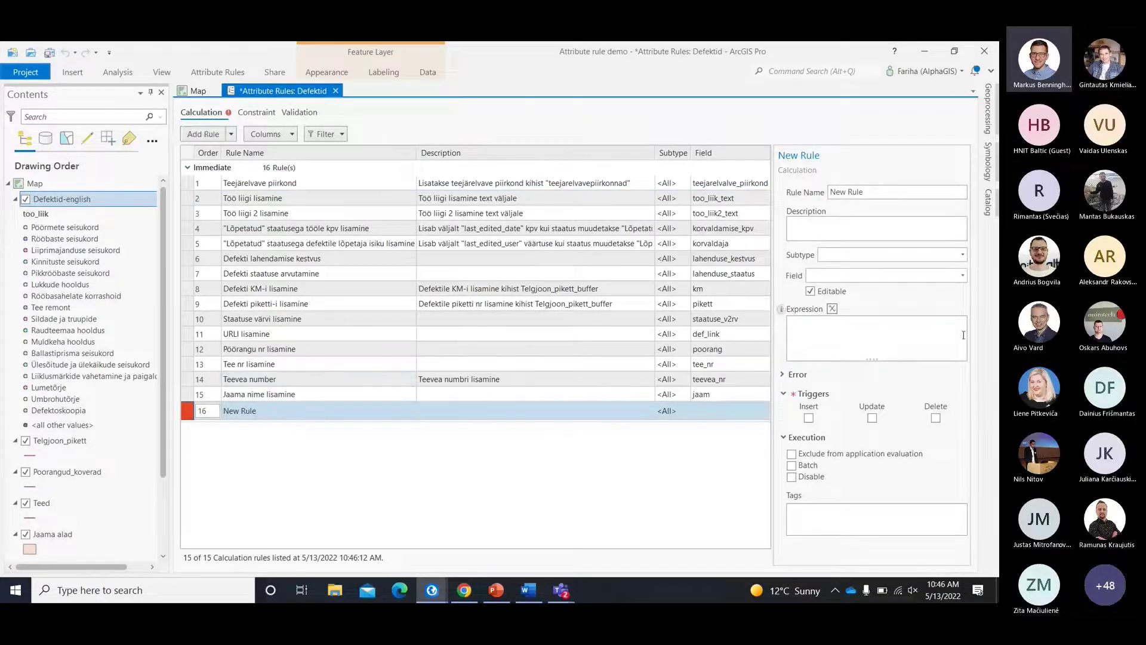
{"action": "left_click_drag", "start_coordinate": [871, 191], "coordinate": [824, 203]}
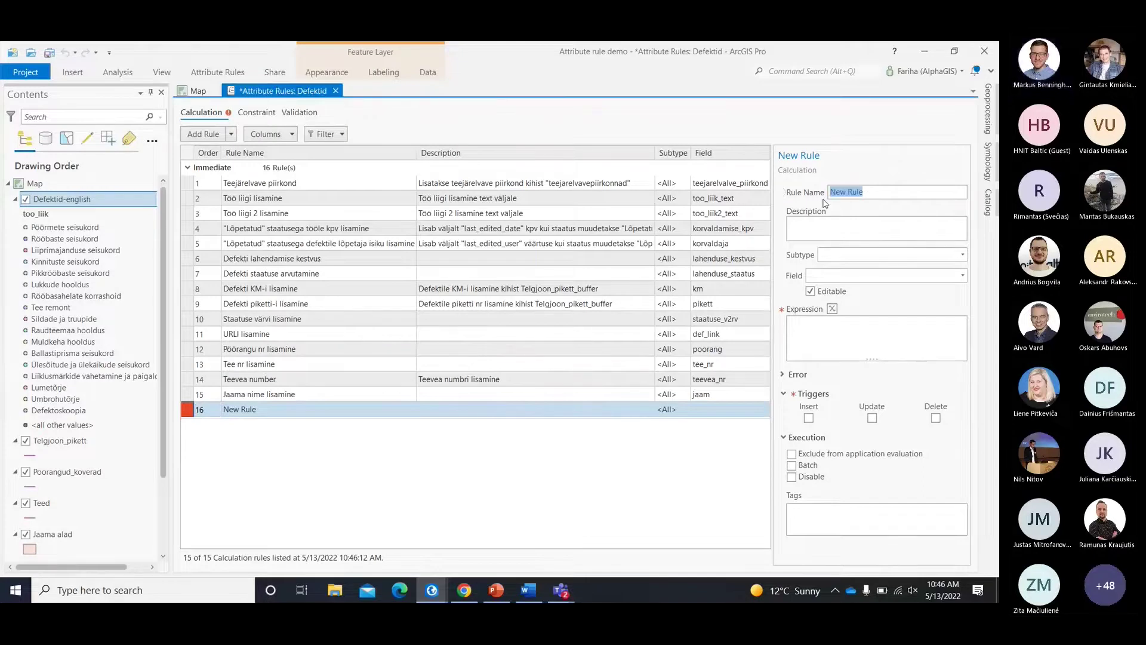
{"action": "type", "text": "New"}
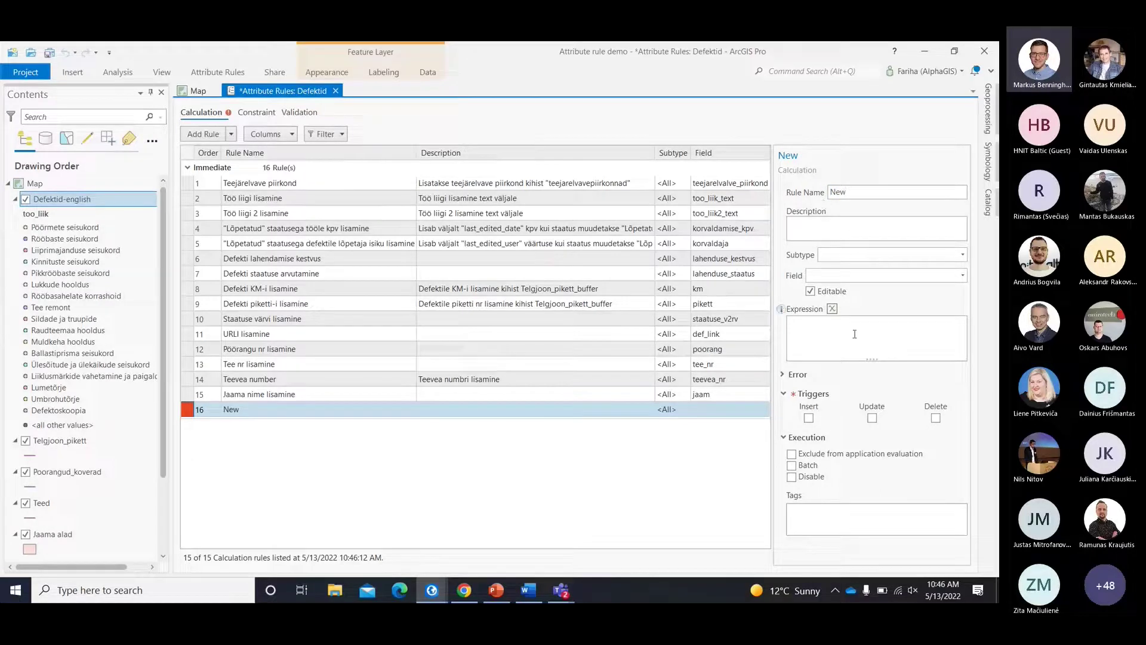
{"action": "type", "text": "var jarelvalve= FeatureSetByName($datastore,\"teejarelvalvepiirkonnad\",[\"piirkonna_nimi\"],true) var intersectLayer = Intersects(jarelvalve, Geometry($feature)) if (Count(intersectLayer) > 0) {var layer = First(intersectLayer); return layer.piirkonna_nimi; } else {return null;}"}
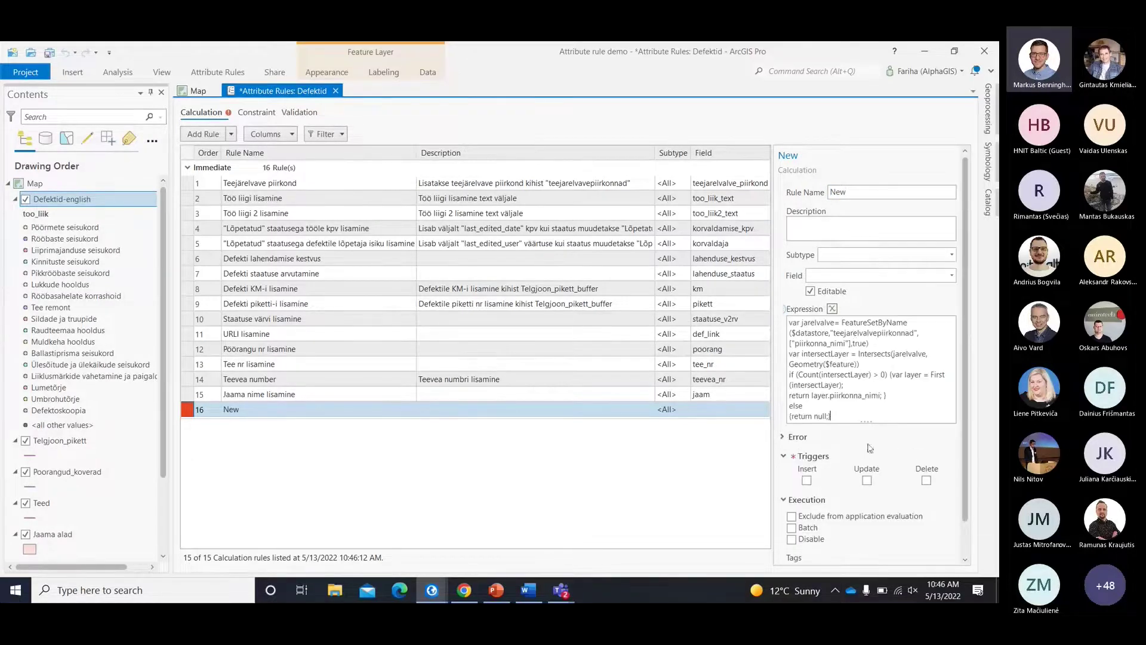
- Examine the trigger and execution options of the Jaama nime lisamine rule, then the New rule's error marker, leaving New without any triggers
{"action": "left_click", "coordinate": [807, 481]}
{"action": "left_click", "coordinate": [807, 480]}
{"action": "left_click", "coordinate": [332, 395]}
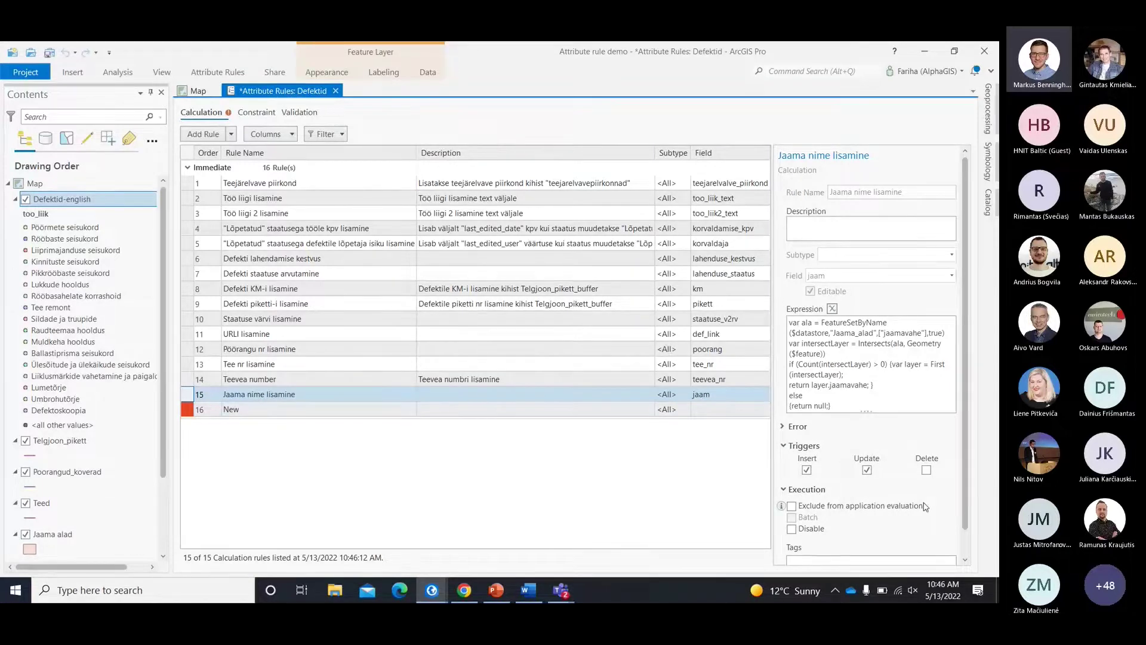
{"action": "scroll", "coordinate": [925, 506], "scroll_direction": "down", "scroll_amount": 1}
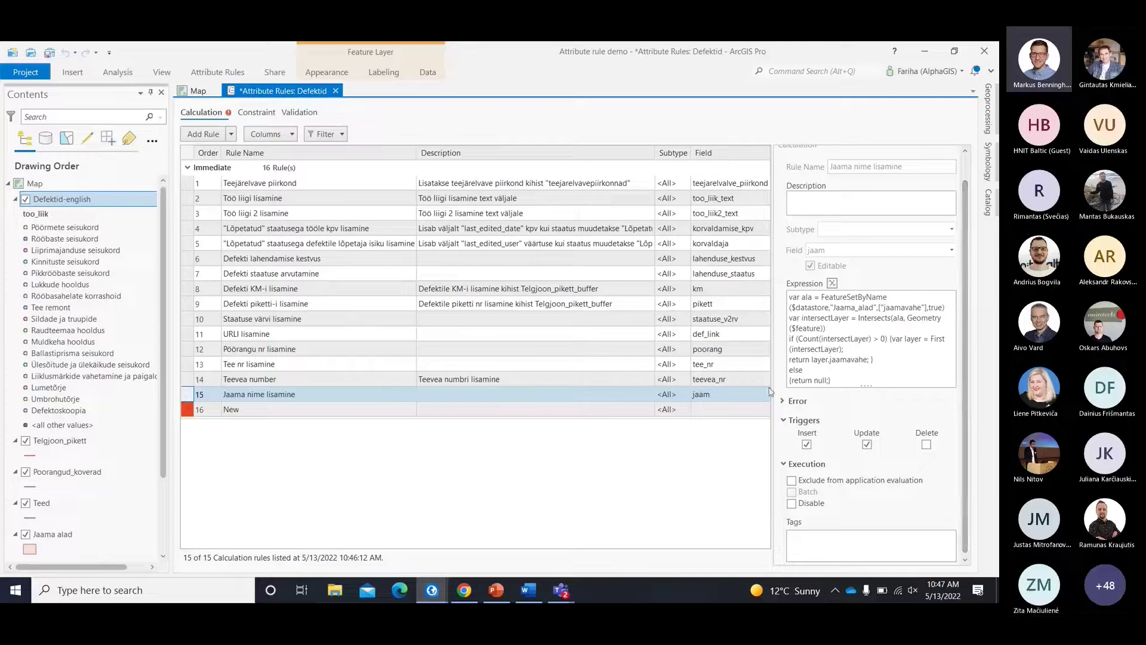
{"action": "left_click", "coordinate": [196, 409]}
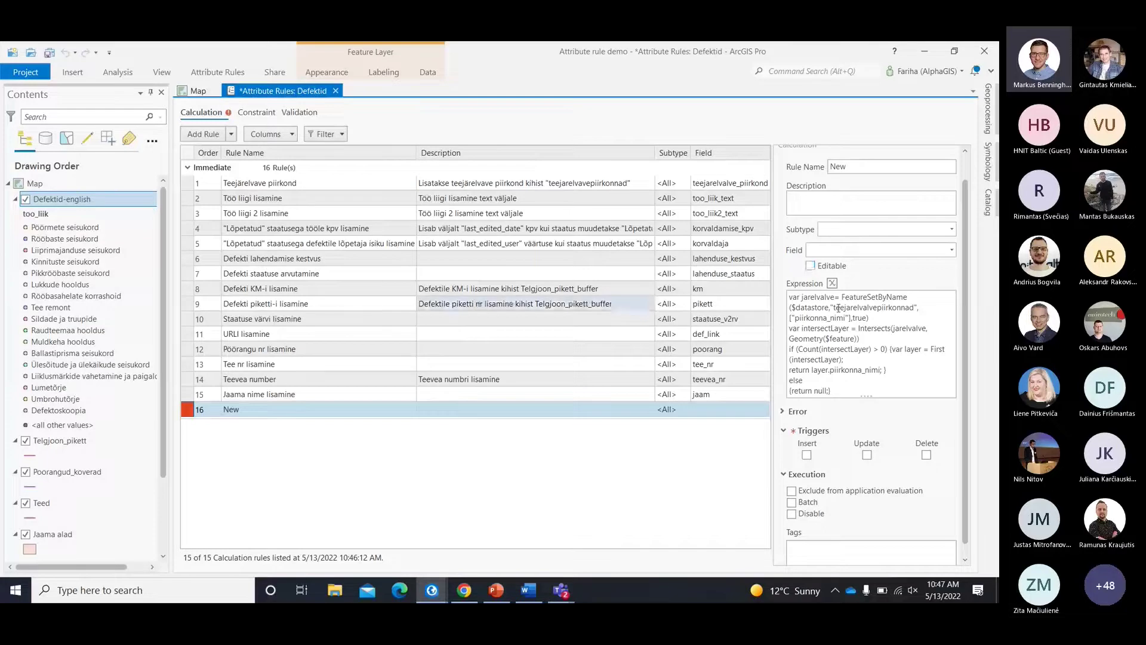
{"action": "mouse_move", "coordinate": [194, 410]}
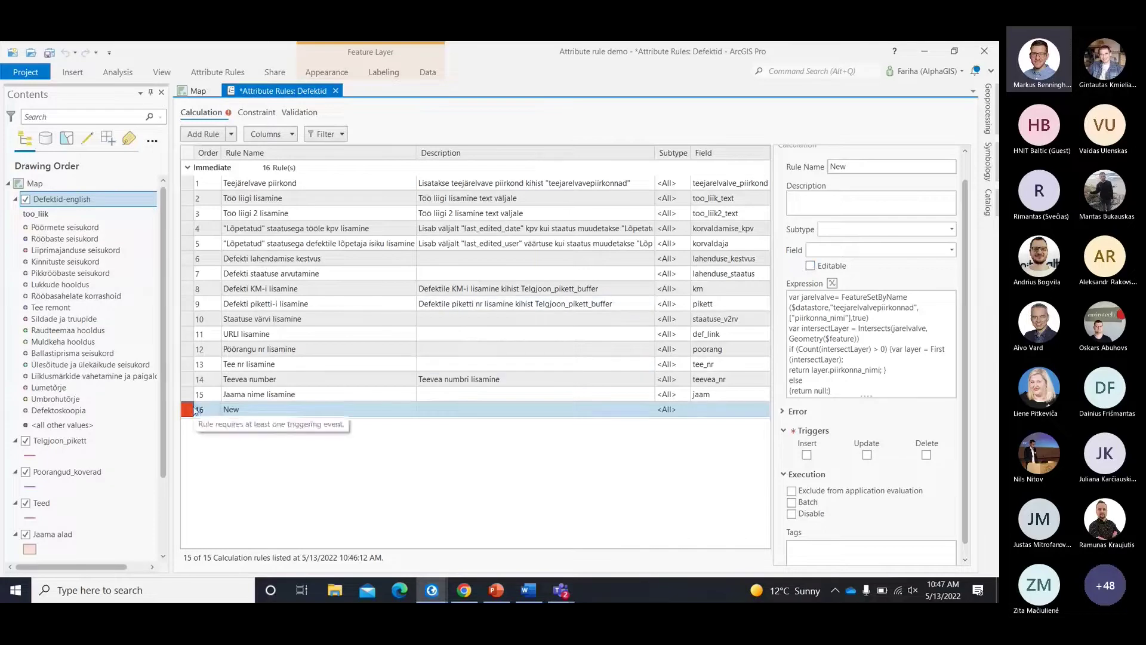